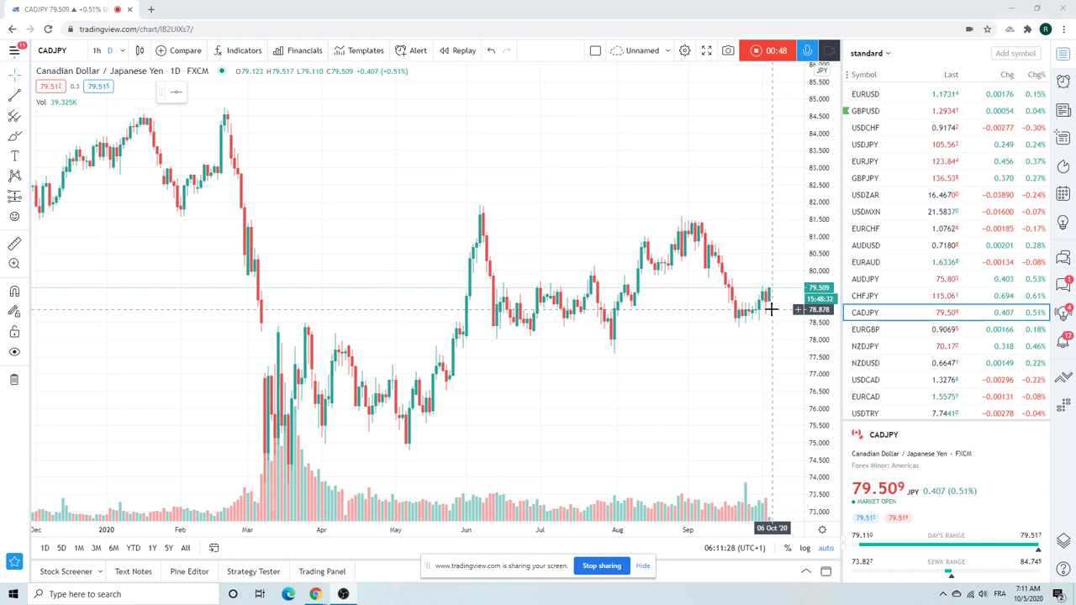
Step through the daily CHFJPY, USDJPY and EURUSD charts, then zoom GBPUSD to June–October.
left_click(845, 296)
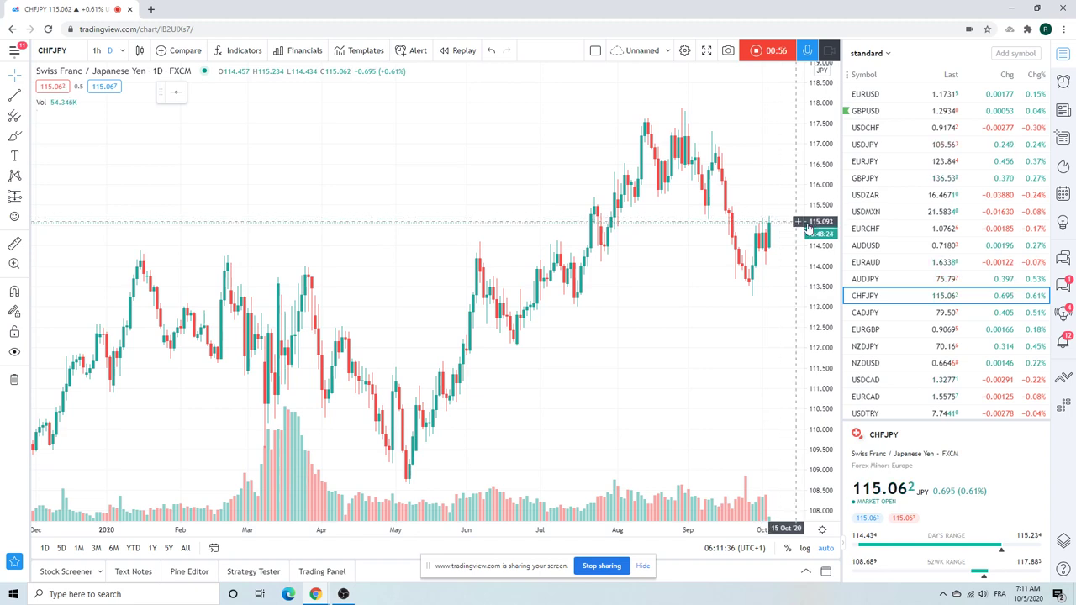
left_click(873, 145)
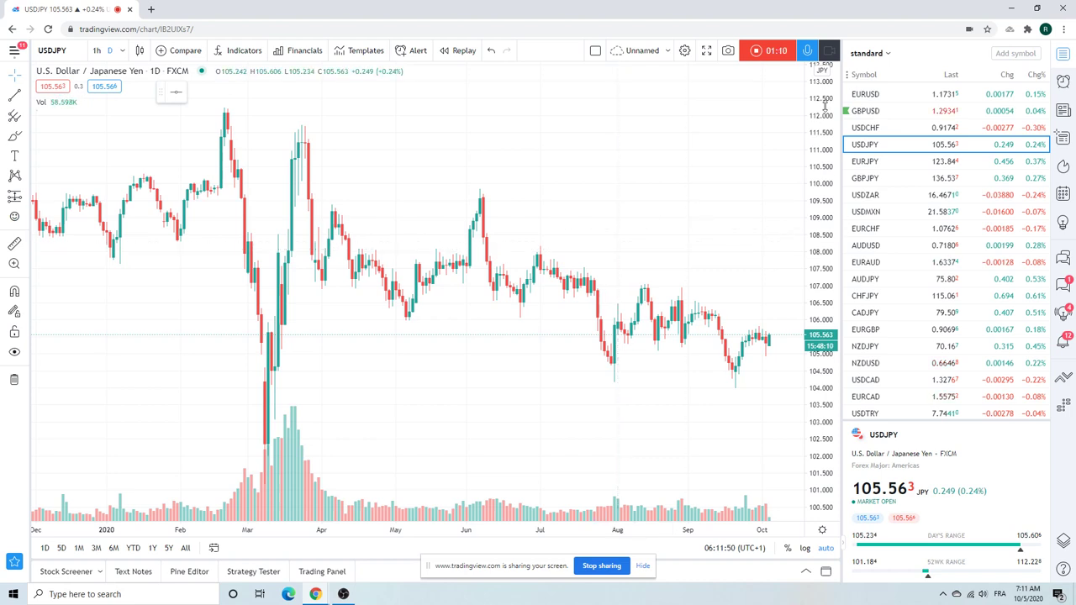
left_click(866, 95)
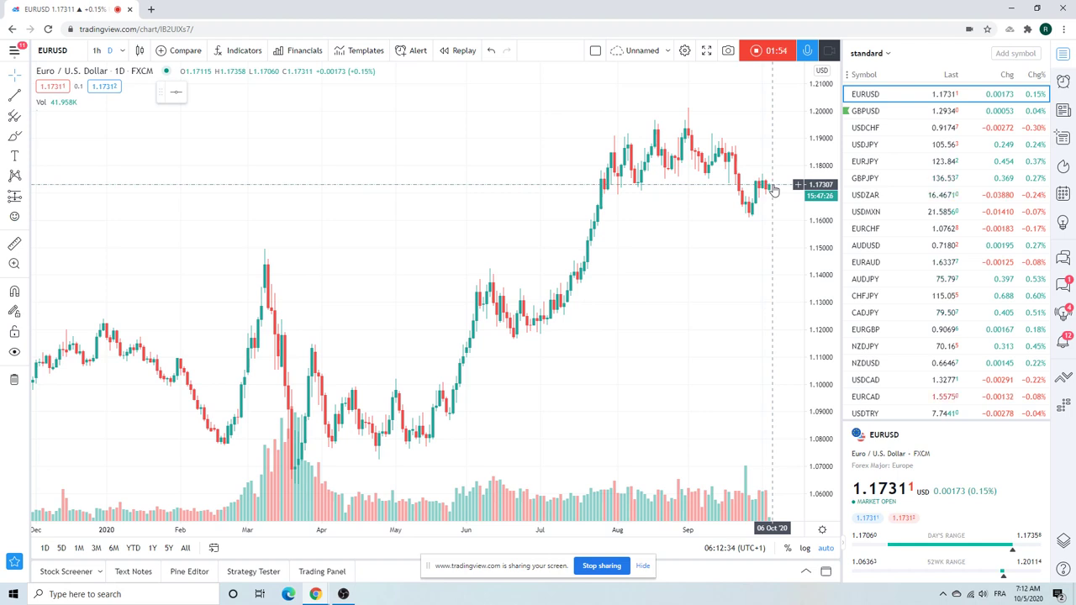
left_click(870, 112)
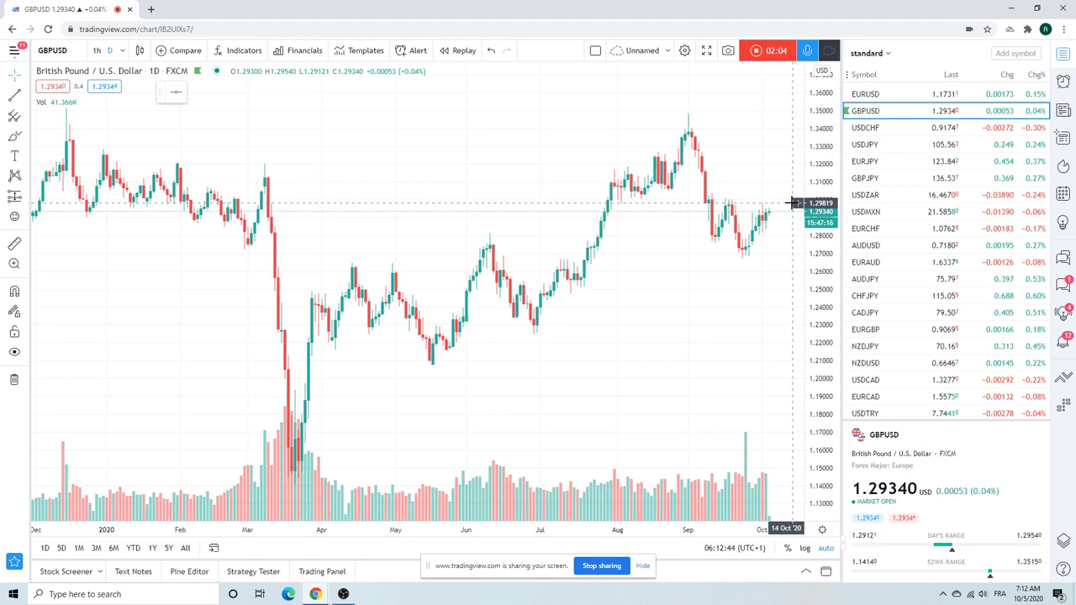
scroll(572, 227, "up", 5)
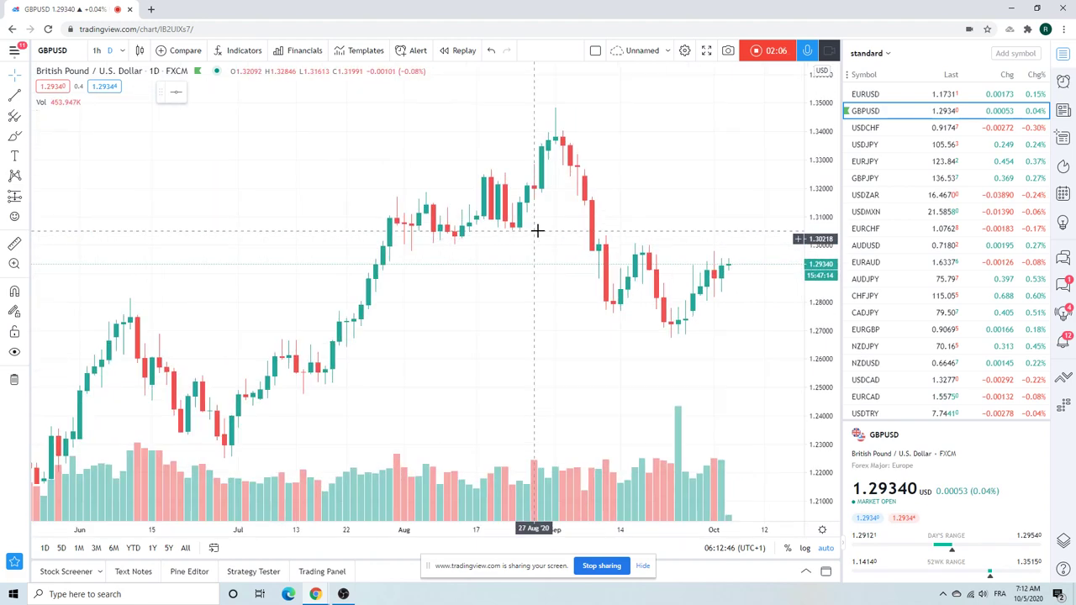
Draw an extended line through the 16 Sep and 6 Oct GBPUSD daily highs.
left_click(25, 95)
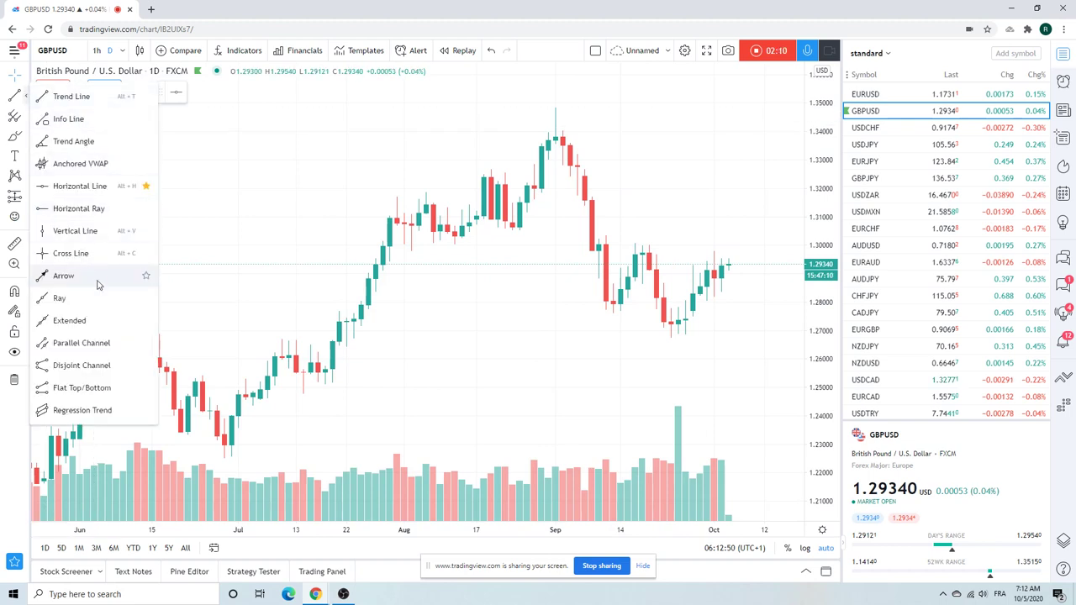
left_click(84, 321)
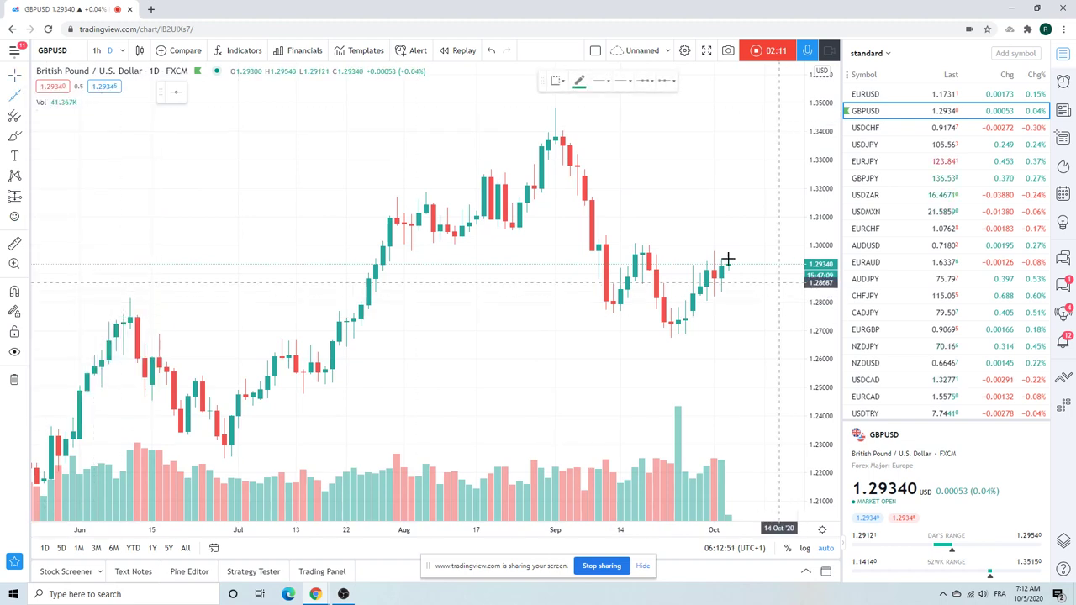
left_click(637, 243)
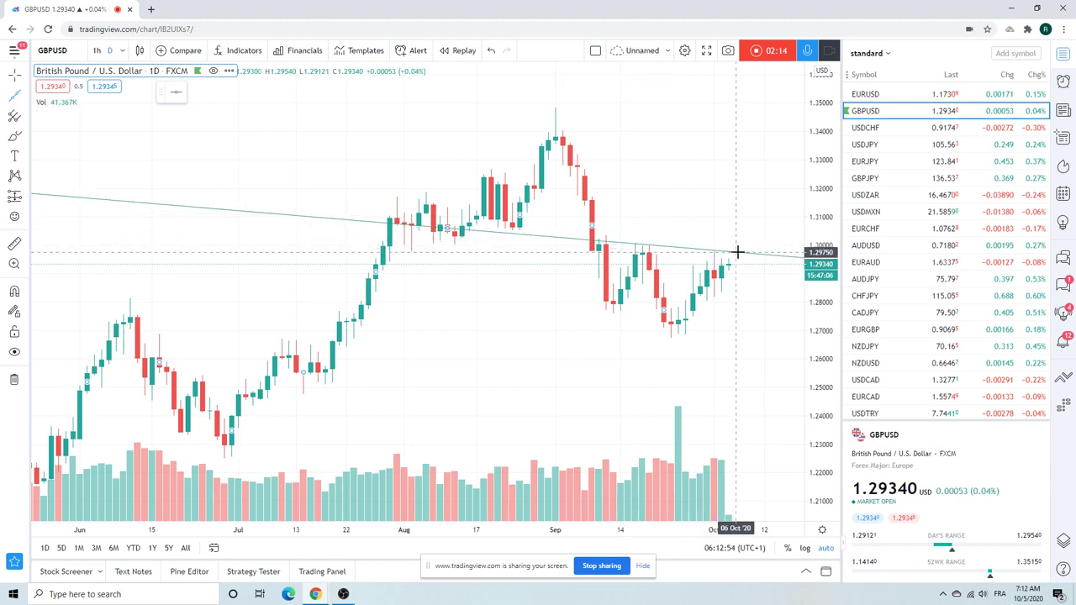
left_click(738, 253)
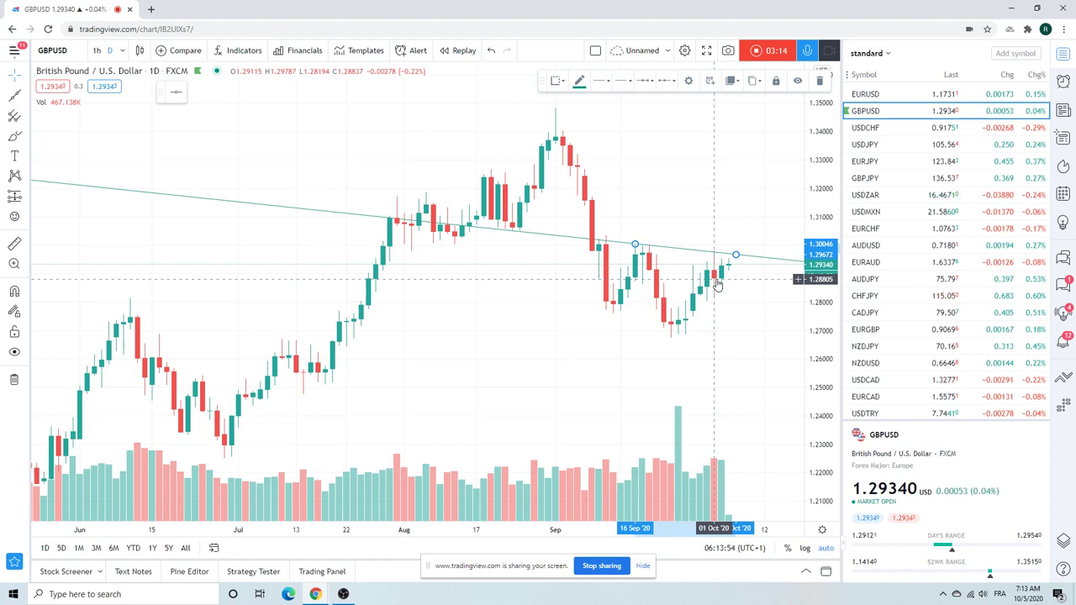
Switch GBPUSD to 4-hour candles and hide the old trend line.
left_click(120, 52)
left_click(214, 367)
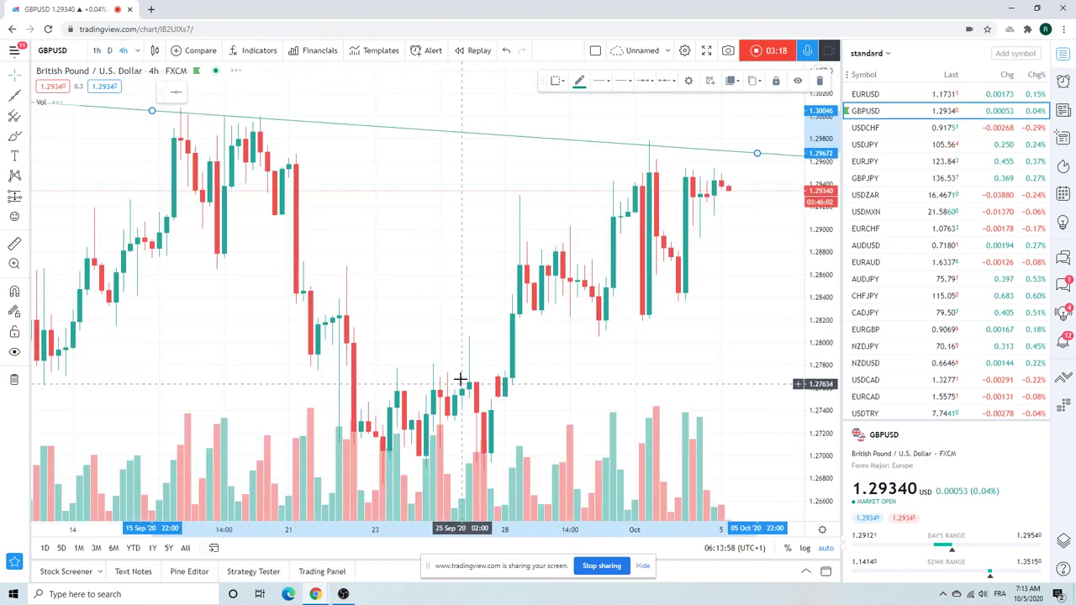
scroll(486, 358, "down", 3)
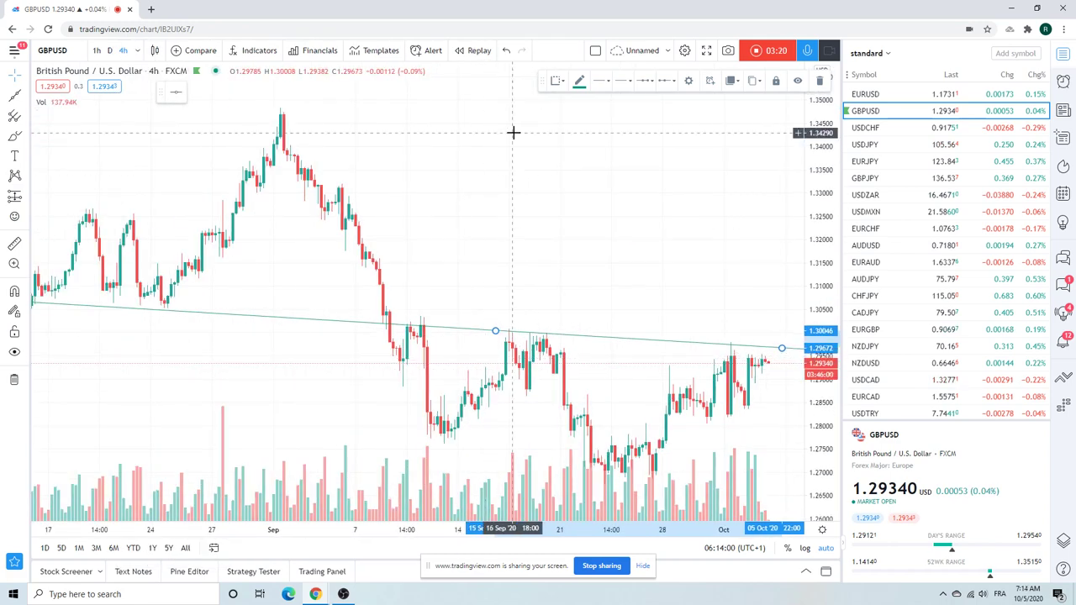
right_click(603, 339)
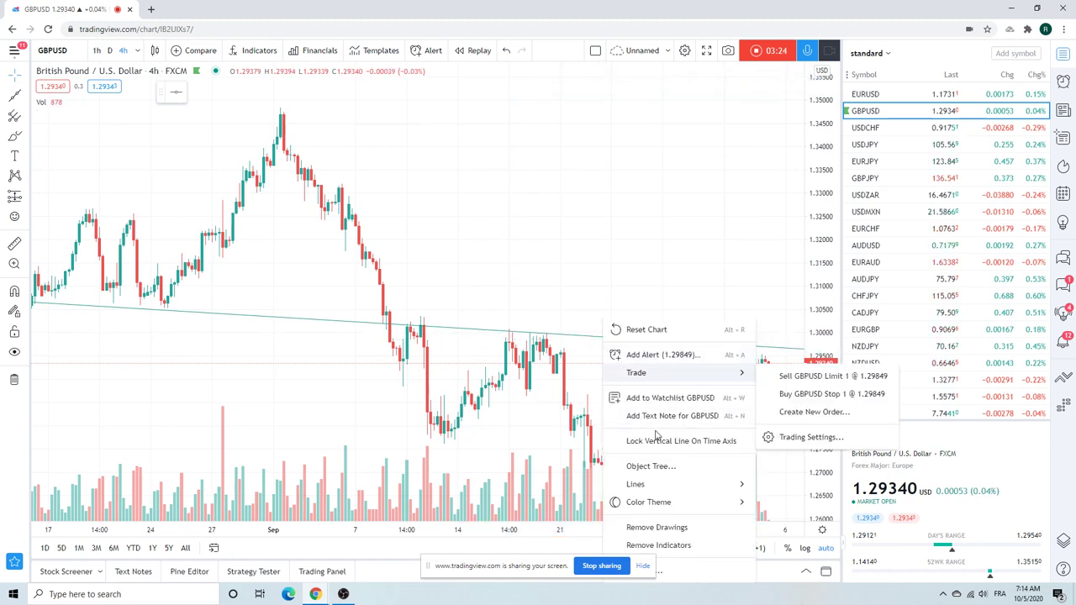
right_click(584, 338)
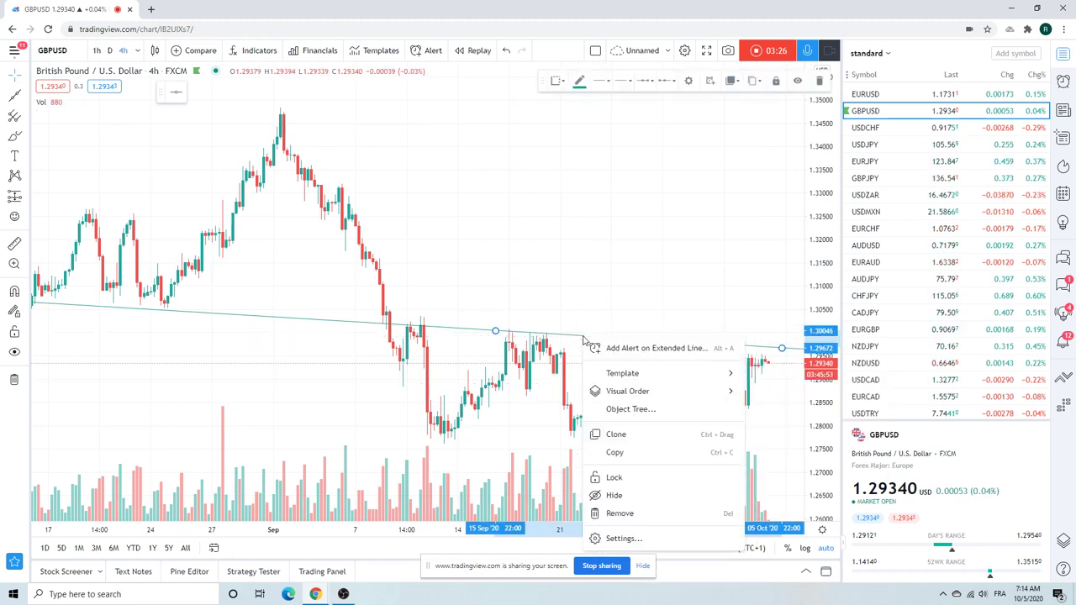
left_click(644, 495)
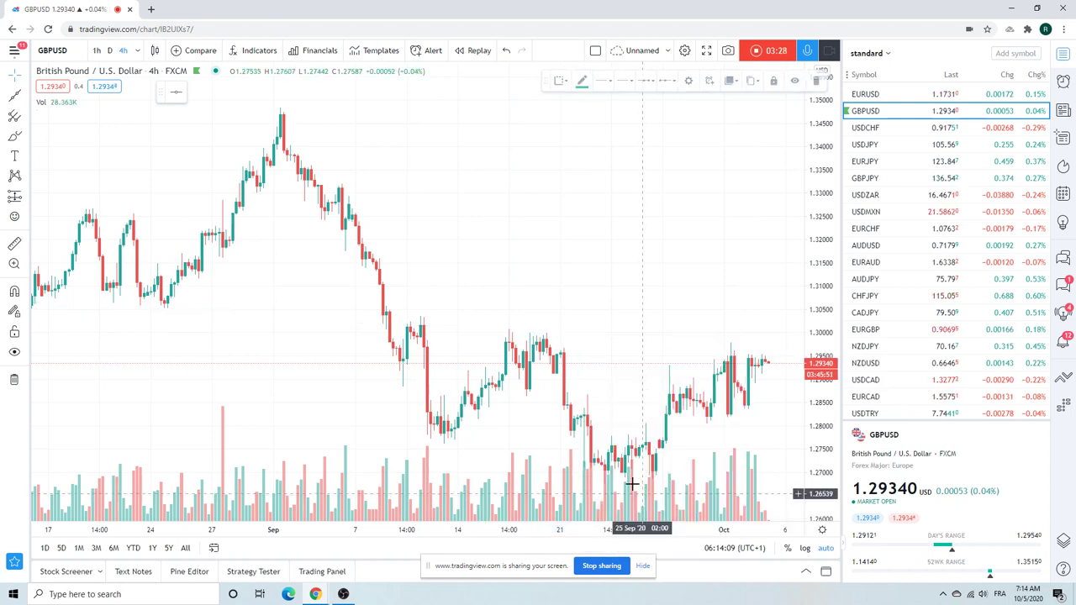
Draw a new extended line from the 10 Sep high to the 30 Sep high.
left_click(27, 99)
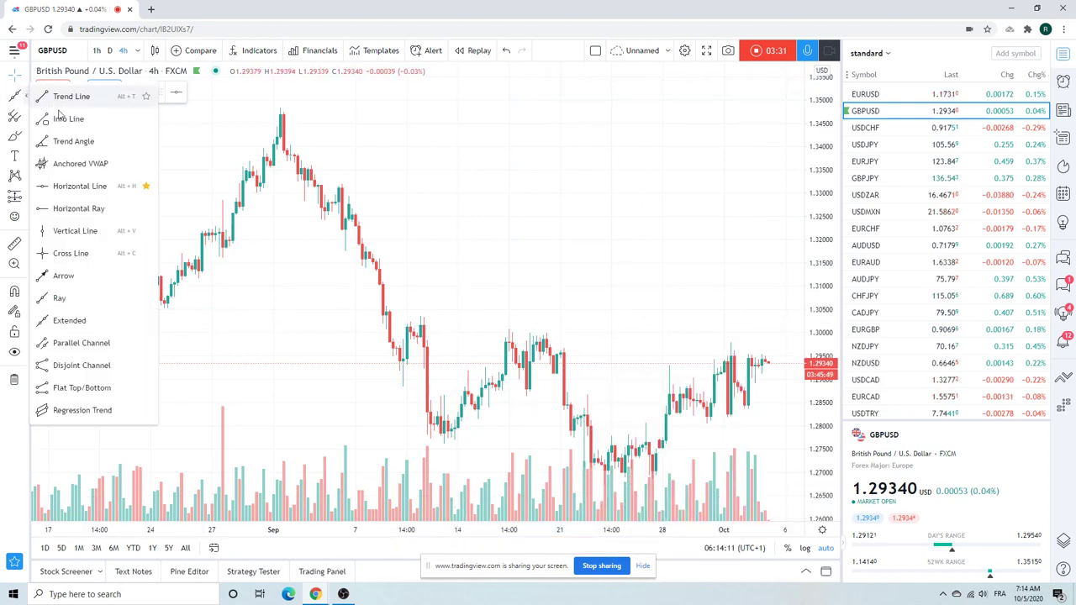
left_click(121, 321)
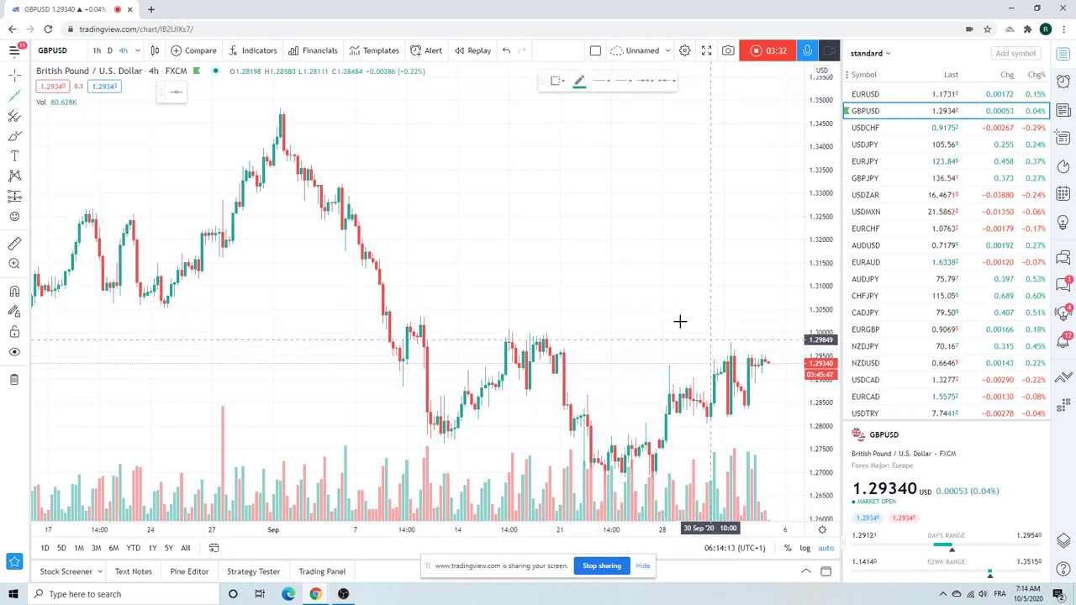
left_click(424, 318)
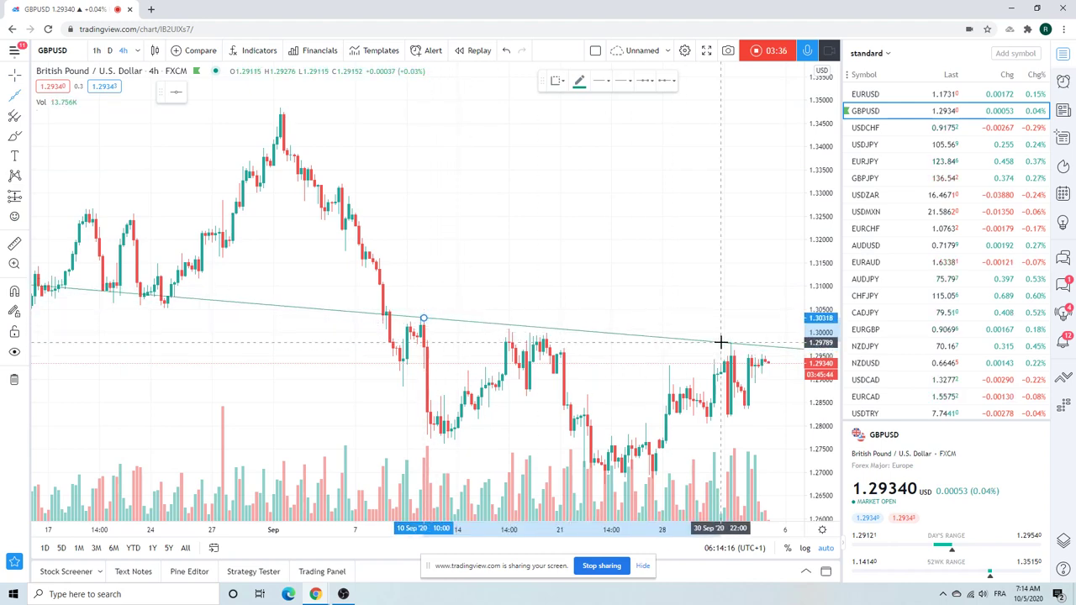
left_click(720, 343)
scroll(536, 233, "down", 5)
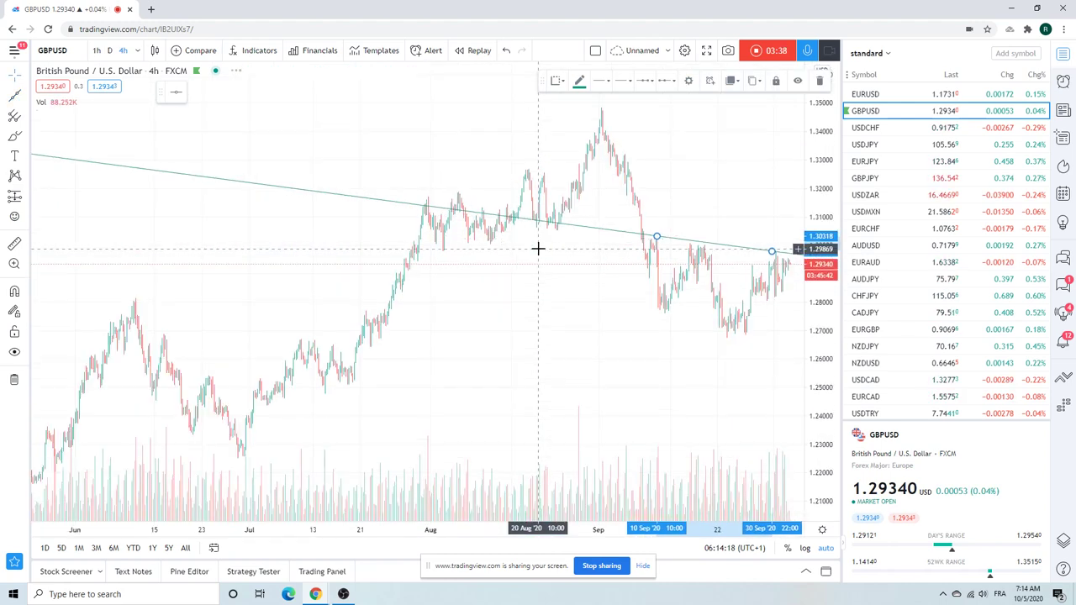
scroll(507, 327, "up", 5)
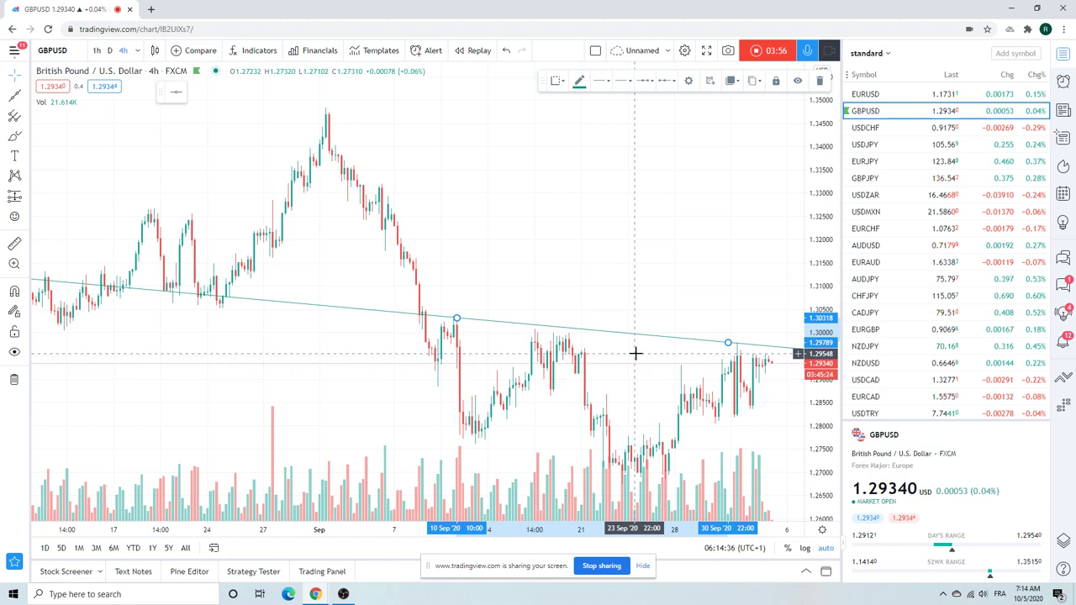
scroll(636, 354, "down", 2)
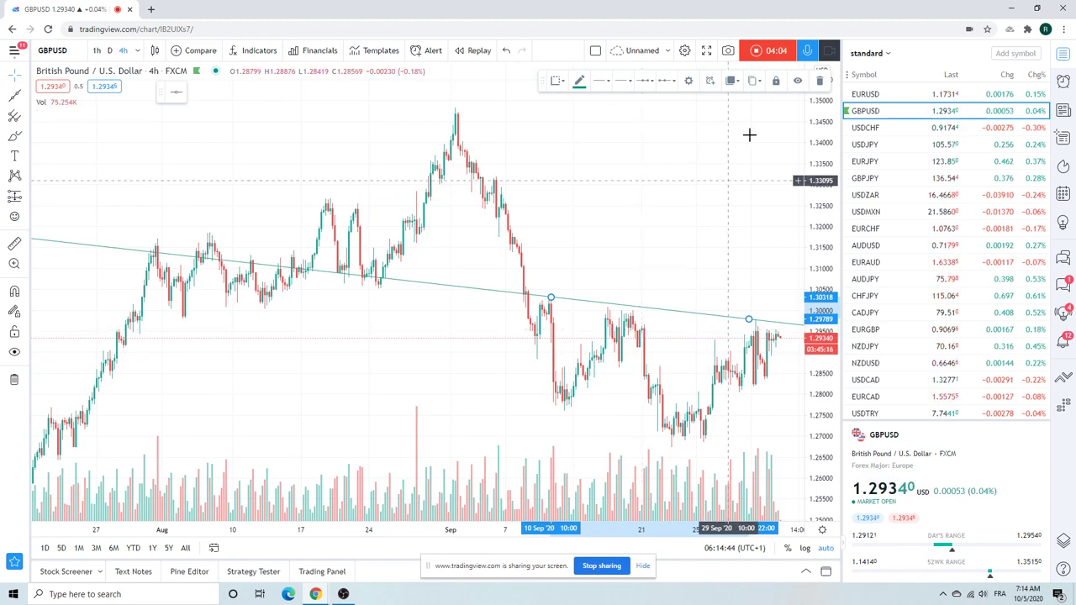
Zoom in on the 4-hour USDCHF chart, then switch to USDJPY.
left_click(883, 128)
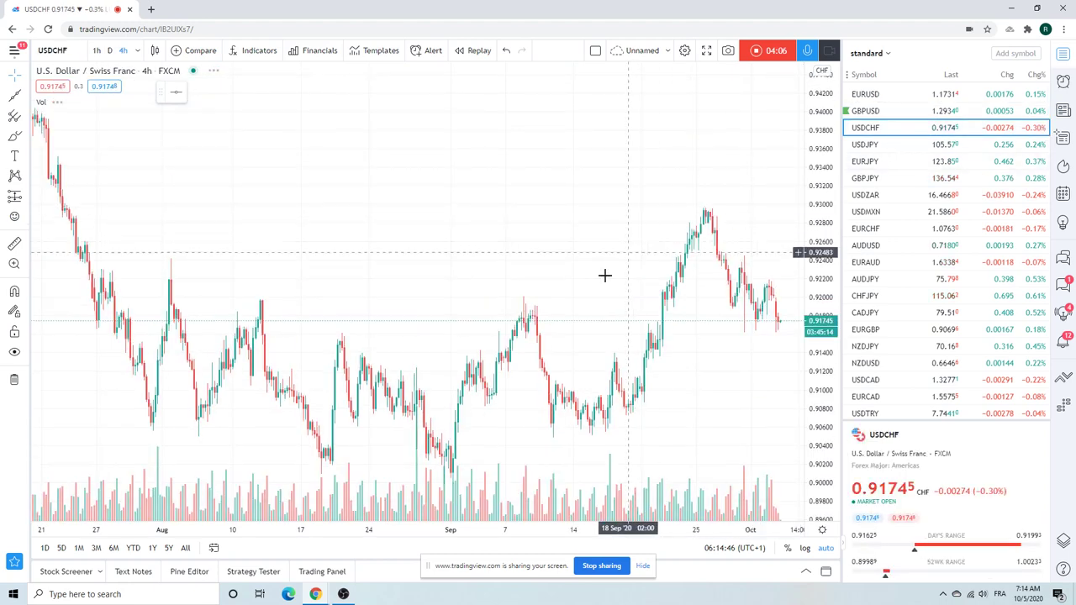
scroll(593, 286, "up", 2)
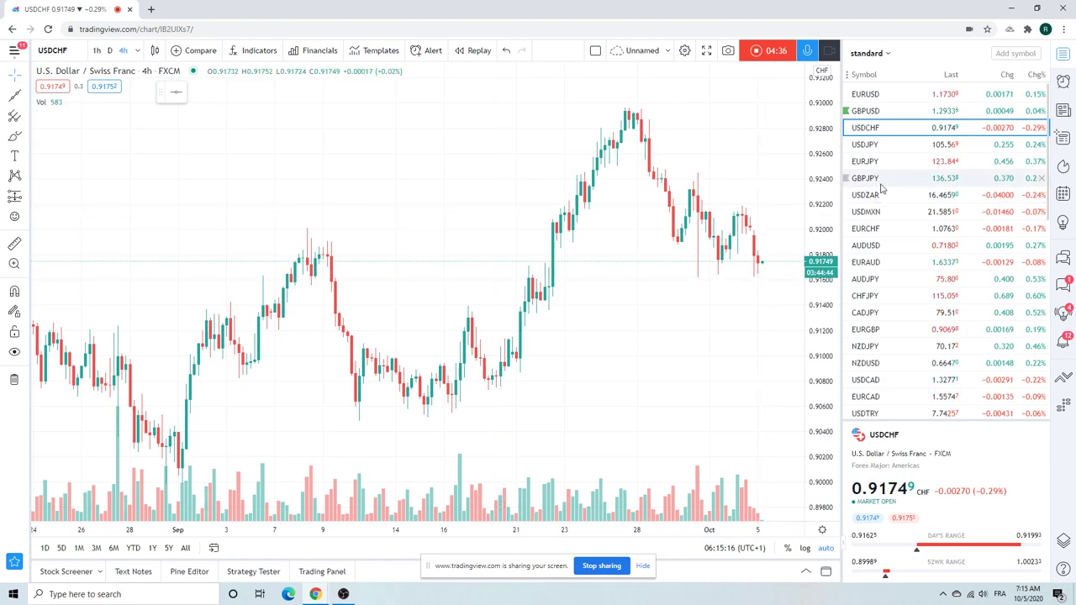
left_click(868, 148)
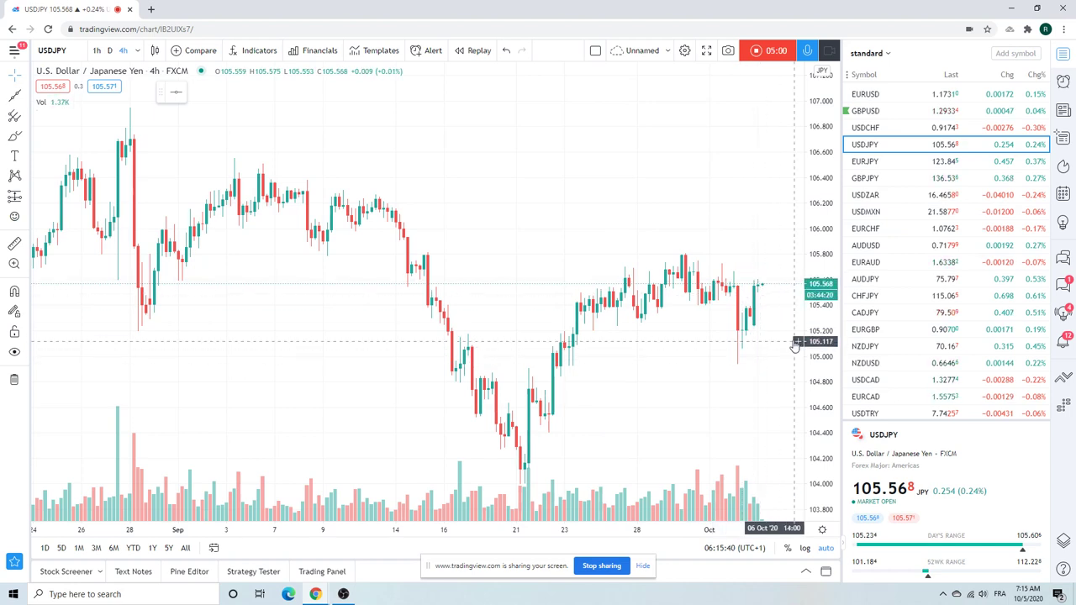
Review the 4-hour EURJPY, GBPJPY and USDZAR charts, zooming each.
left_click(877, 164)
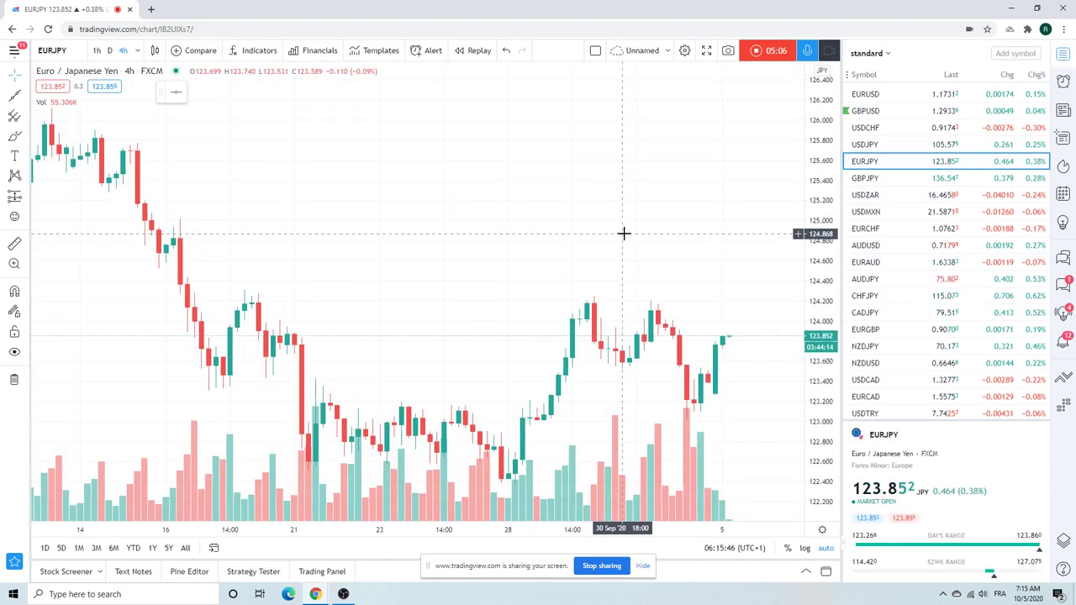
scroll(624, 233, "down", 2)
scroll(624, 233, "down", 2)
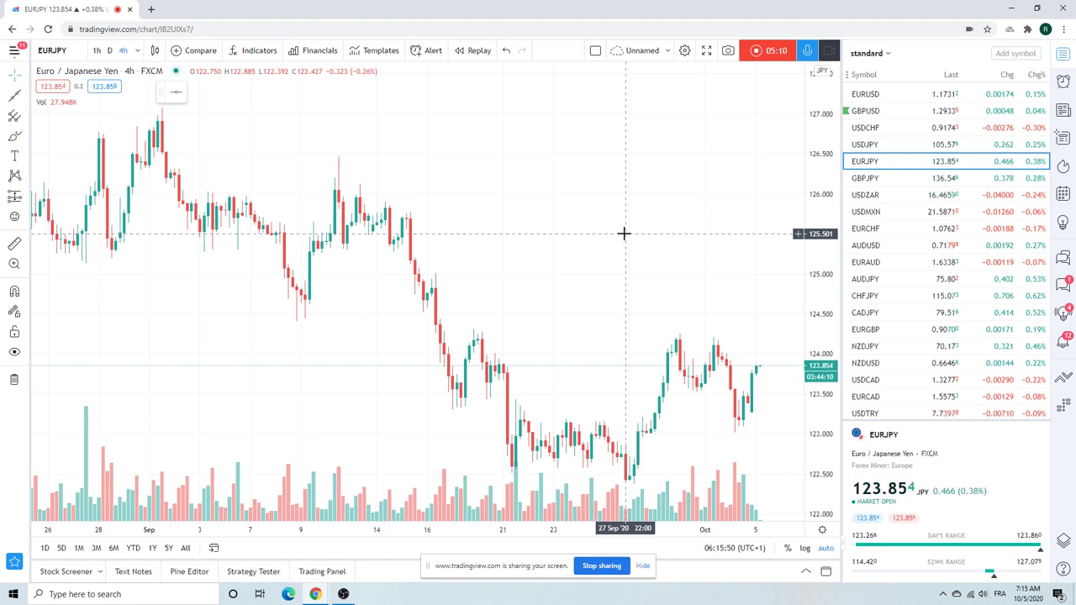
left_click(866, 179)
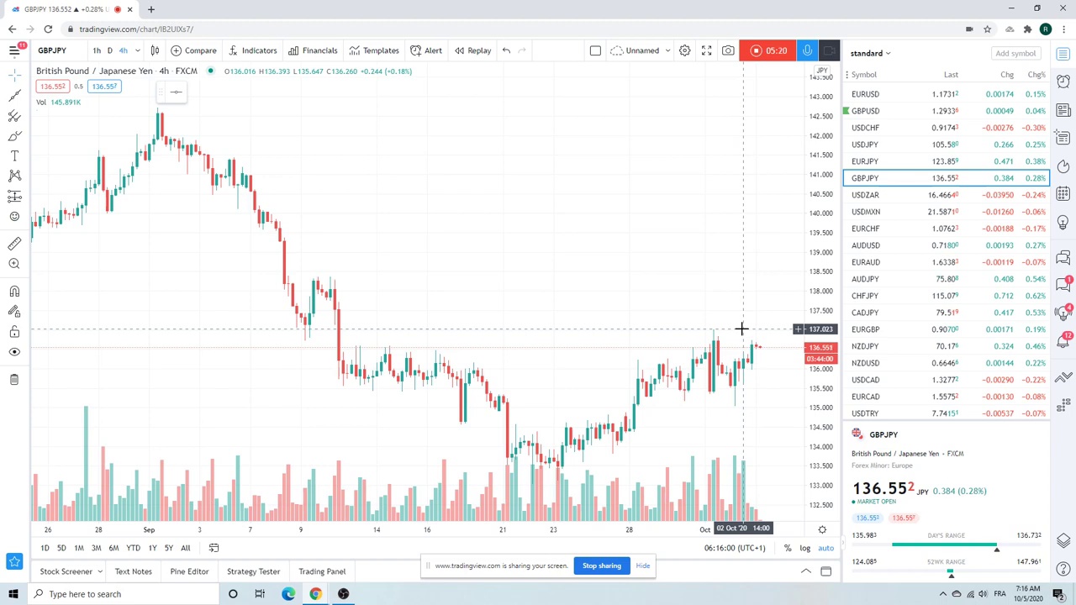
left_click(870, 196)
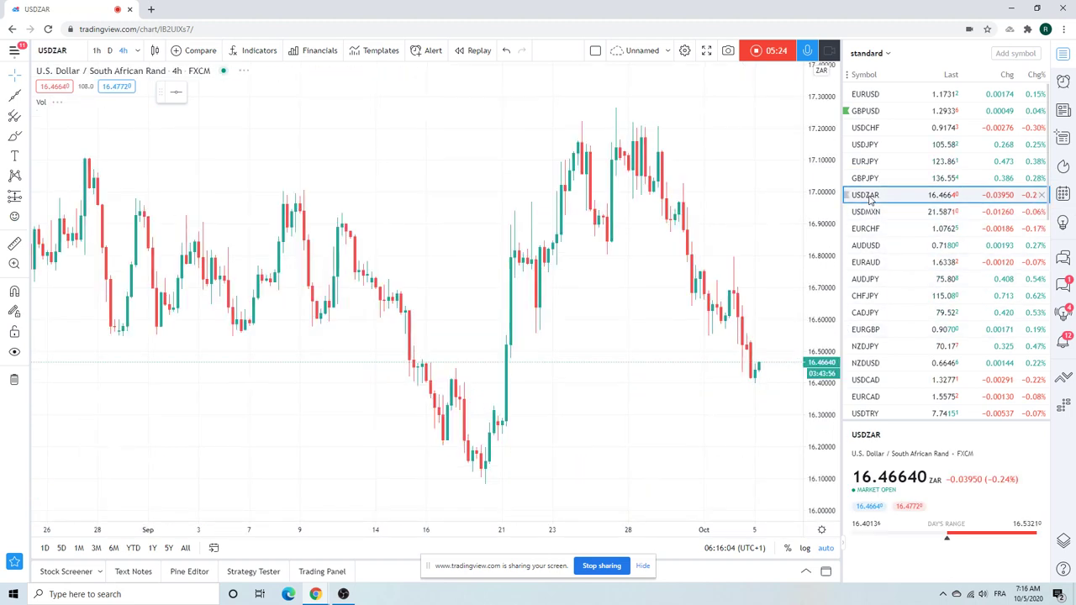
scroll(694, 207, "down", 2)
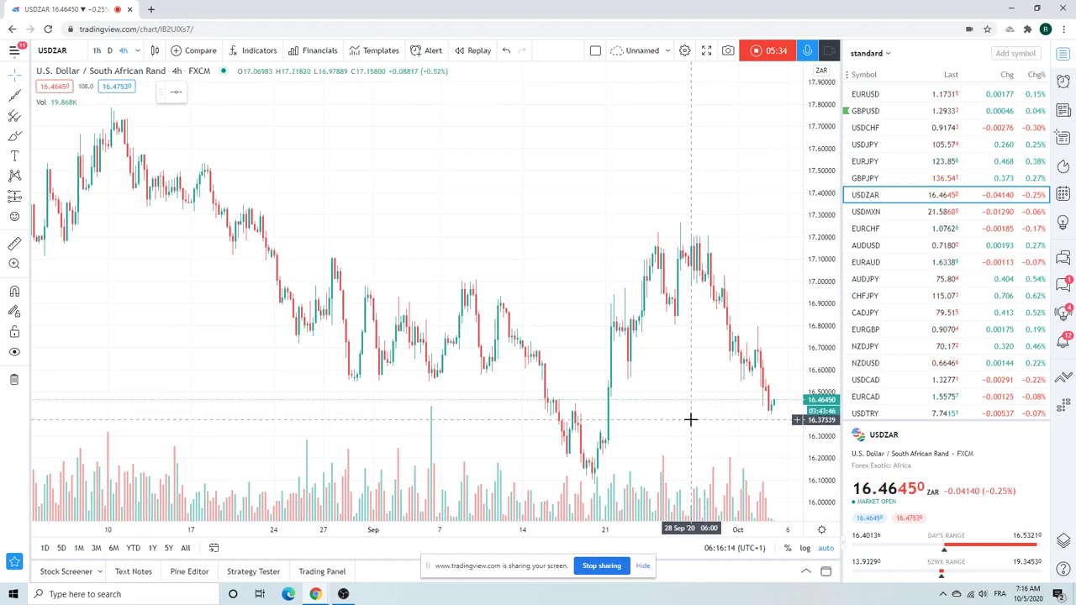
scroll(688, 421, "up", 3)
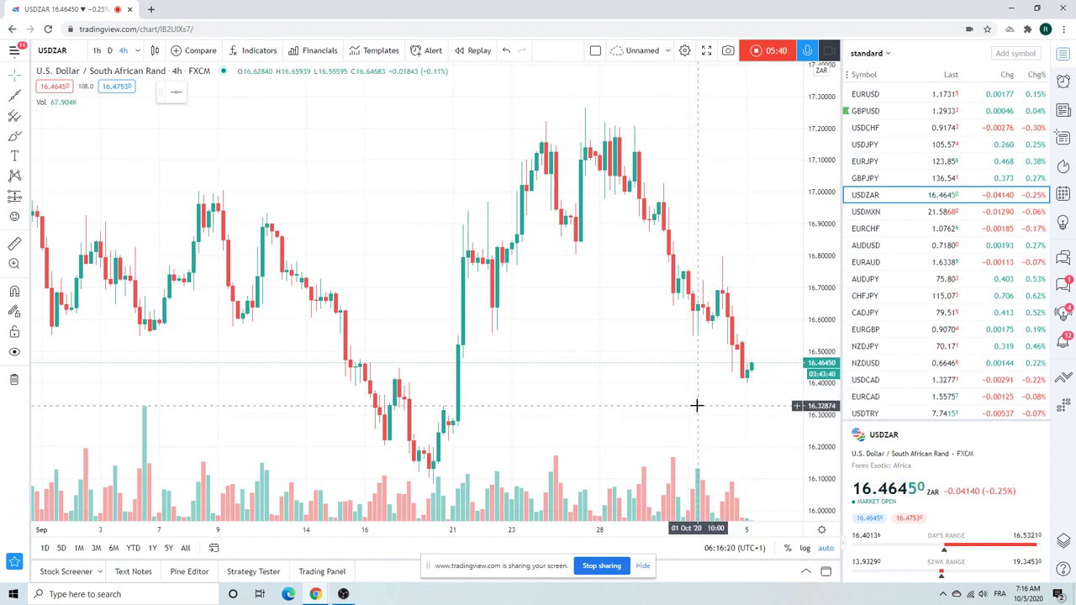
Step through USDMXN, AUDUSD and EURAUD, ending on the AUDJPY 4-hour chart.
left_click(866, 214)
scroll(730, 223, "down", 2)
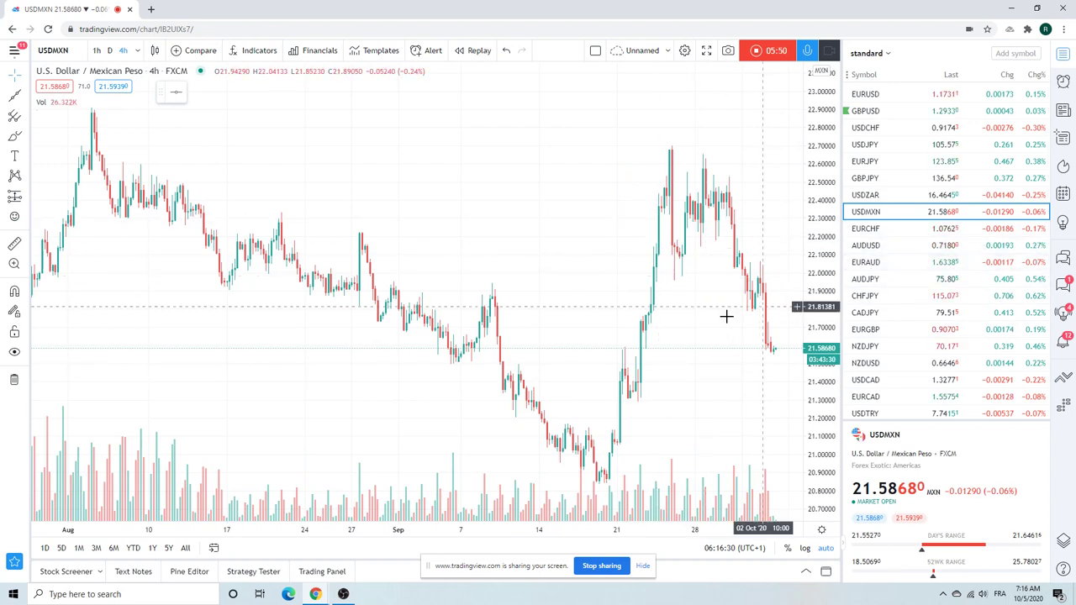
left_click(875, 248)
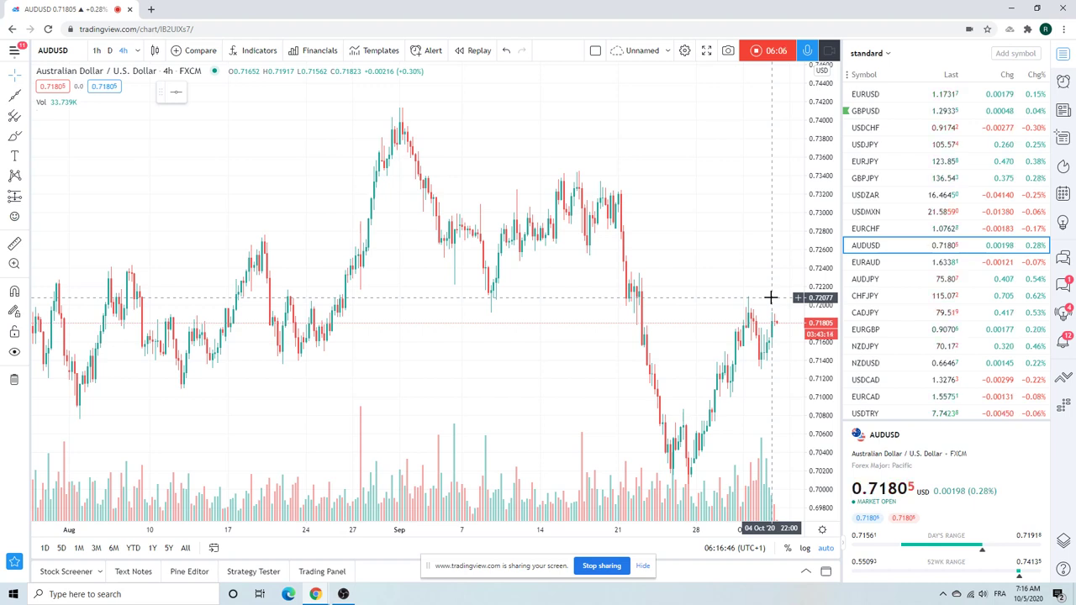
left_click(875, 263)
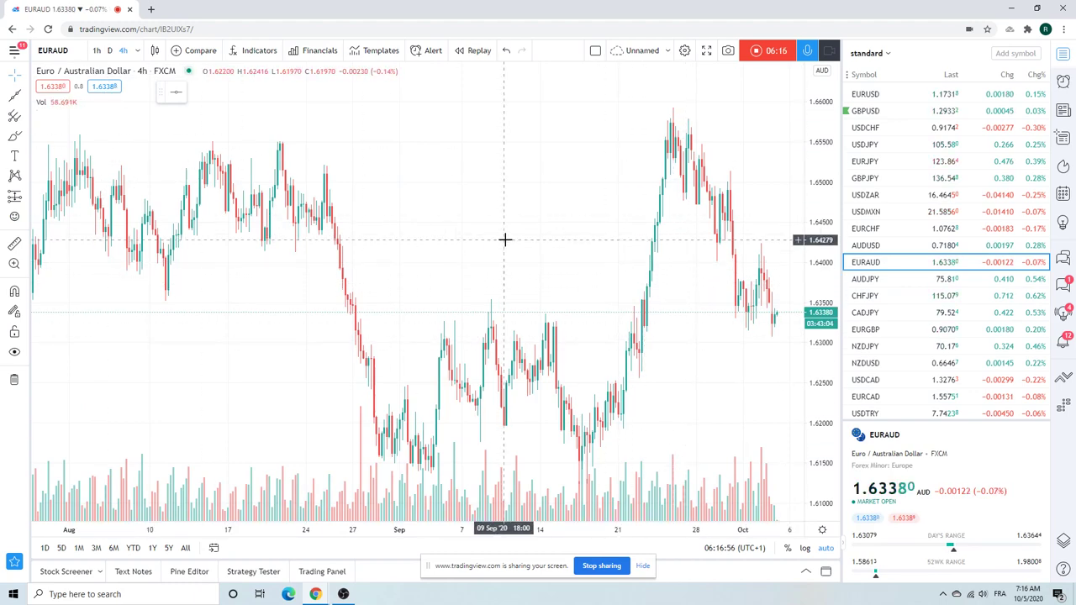
scroll(580, 247, "down", 3)
scroll(437, 281, "up", 3)
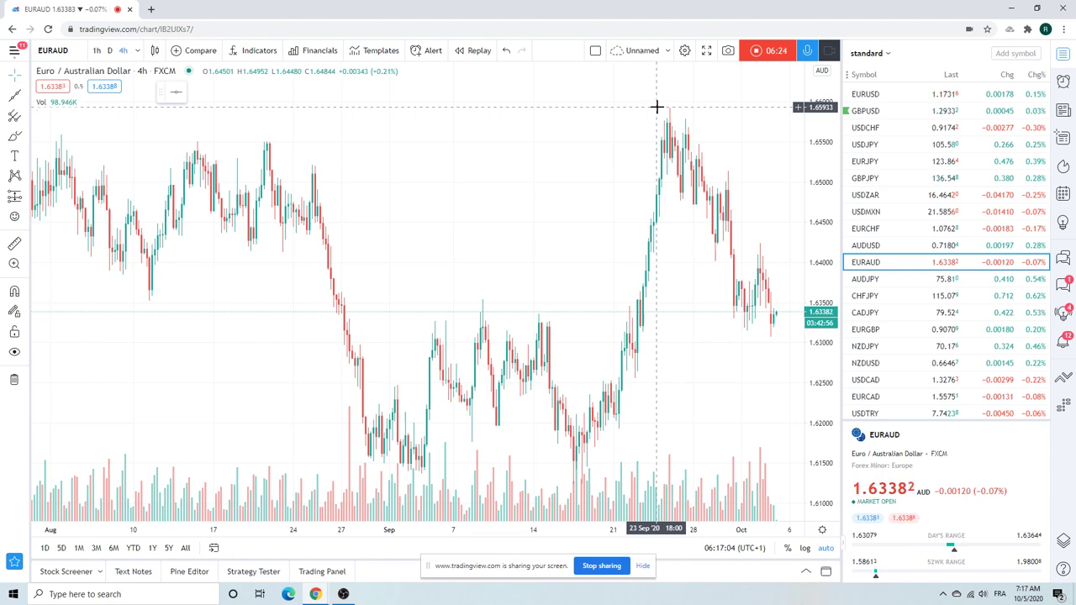
left_click(894, 282)
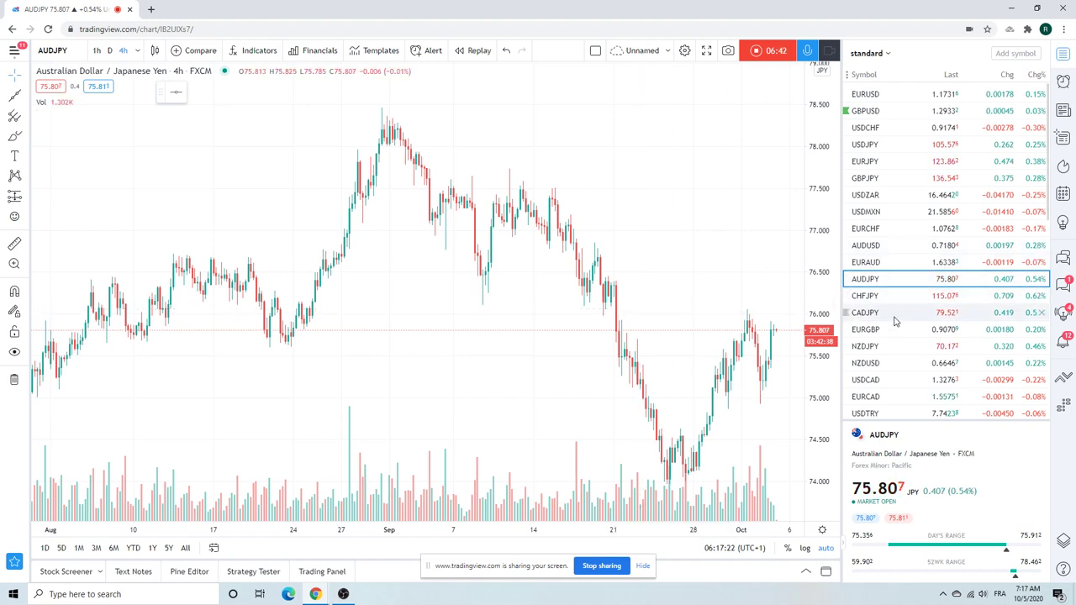
scroll(931, 292, "down", 3)
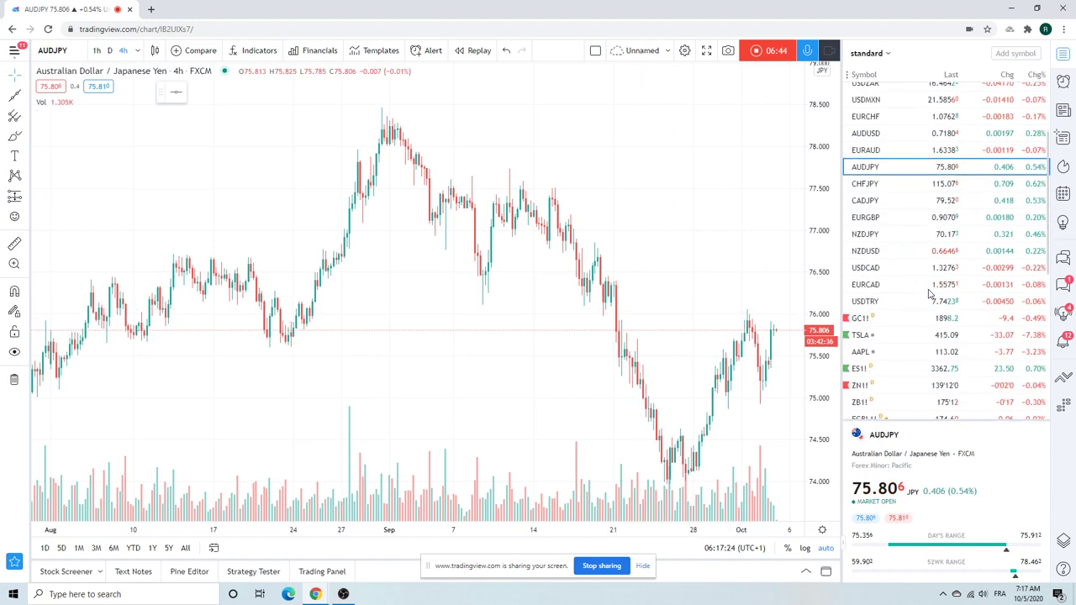
Move from USDCAD (near 1.3276) to the EURCAD 4-hour chart and zoom it.
left_click(892, 269)
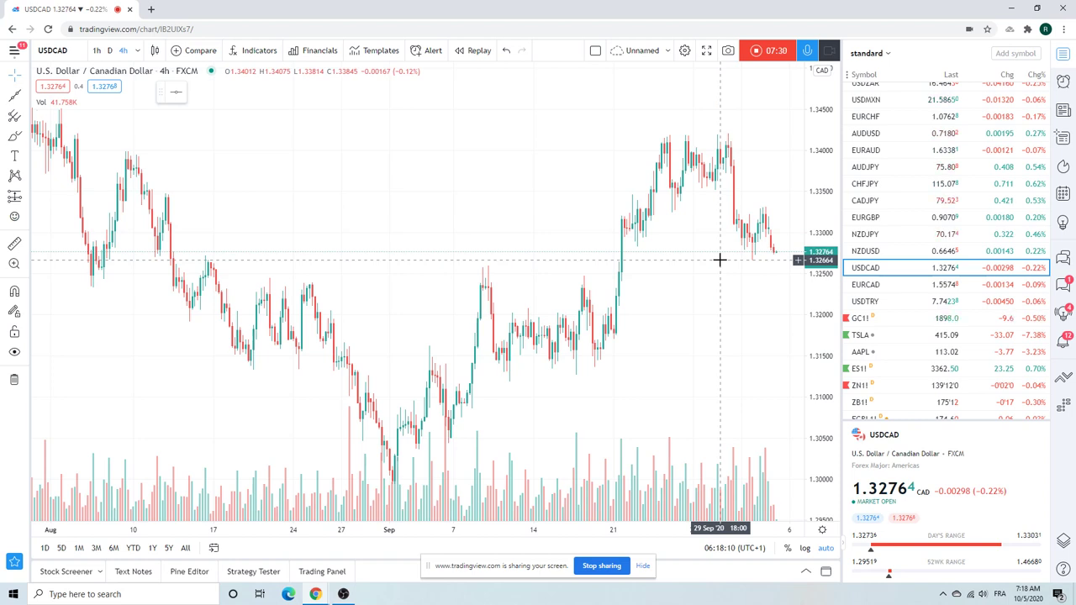
left_click(876, 285)
scroll(740, 241, "down", 3)
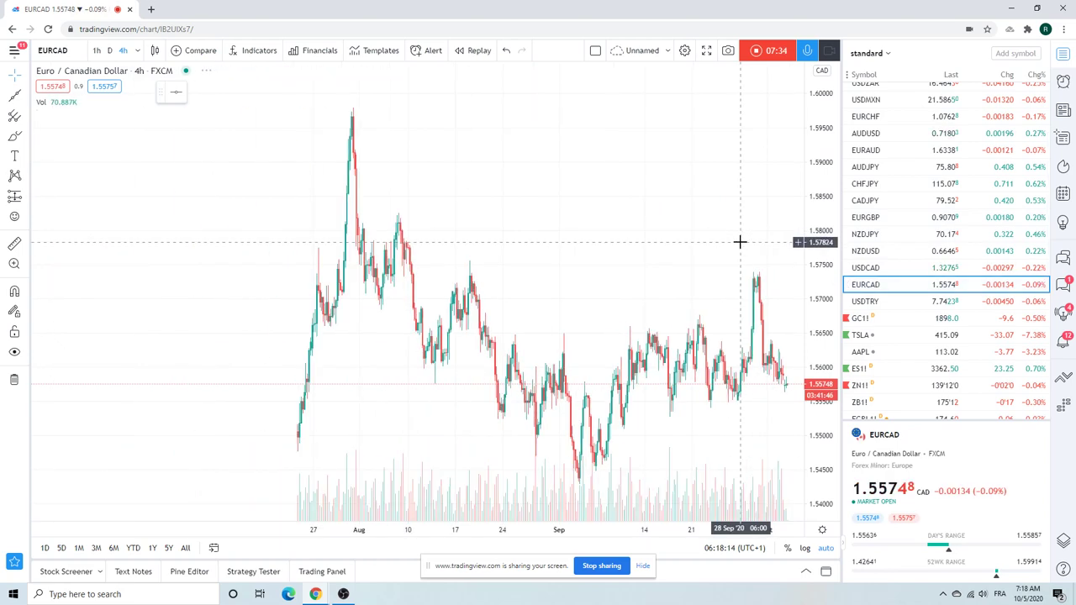
Zoom in and out over USDTRY's 4-hour uptrend back to June, then switch to GC1!
left_click(889, 303)
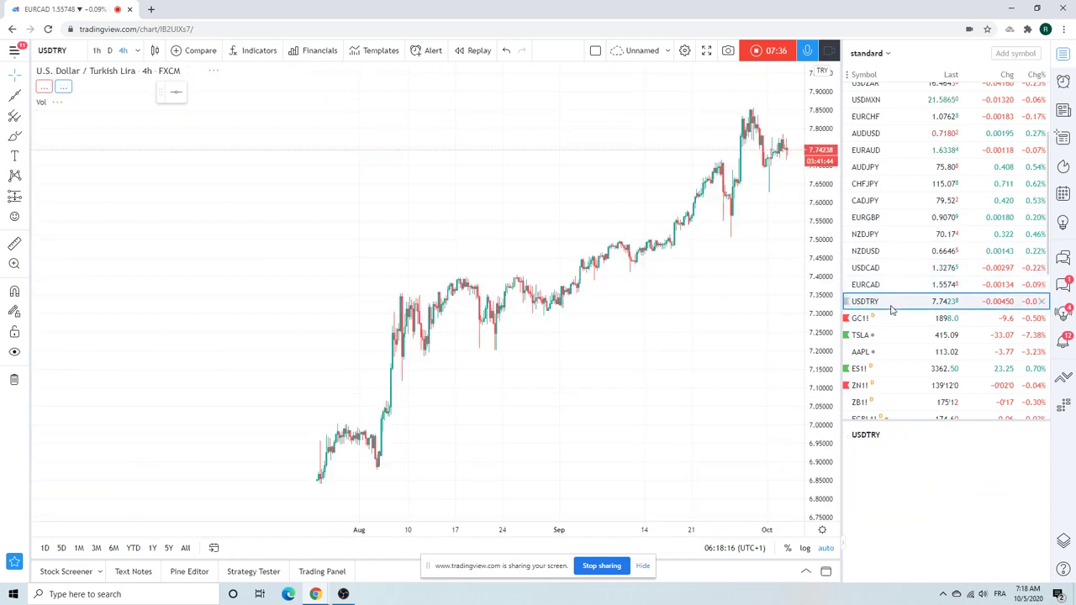
scroll(656, 273, "up", 3)
scroll(656, 274, "up", 2)
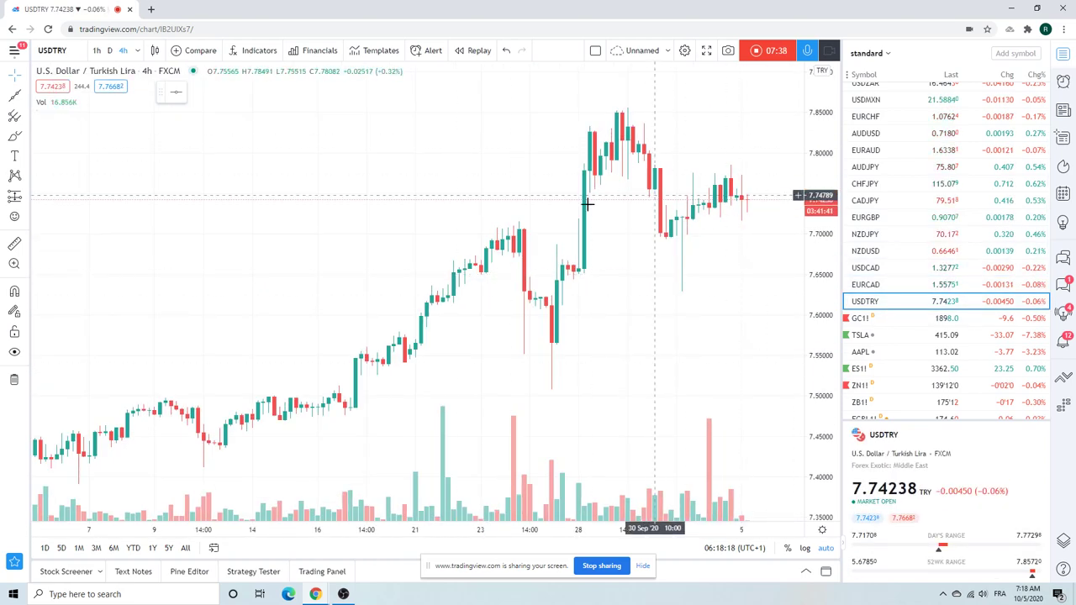
scroll(678, 250, "down", 2)
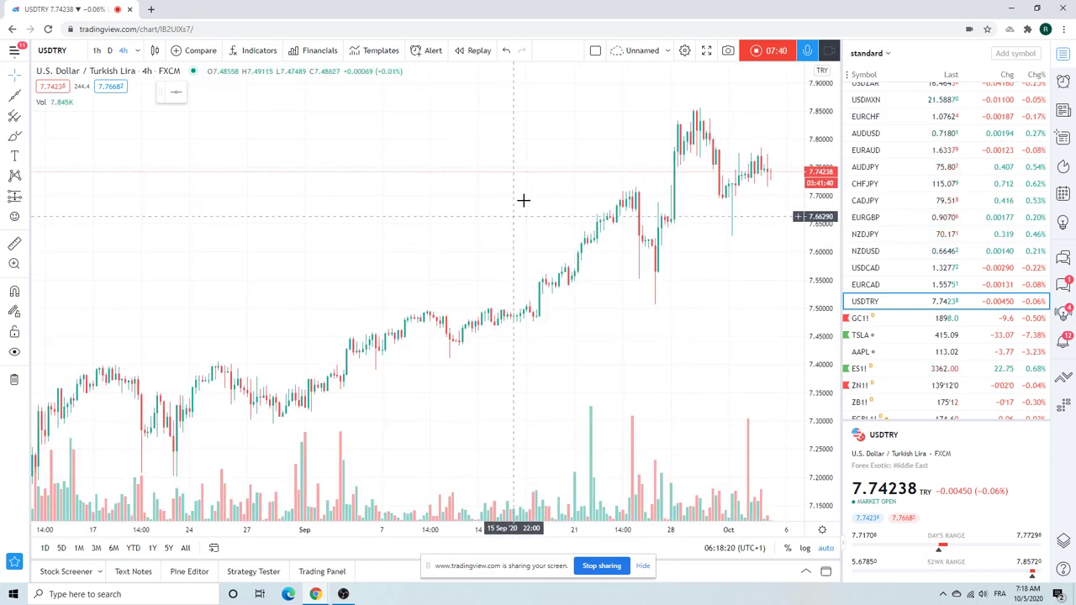
scroll(546, 222, "down", 2)
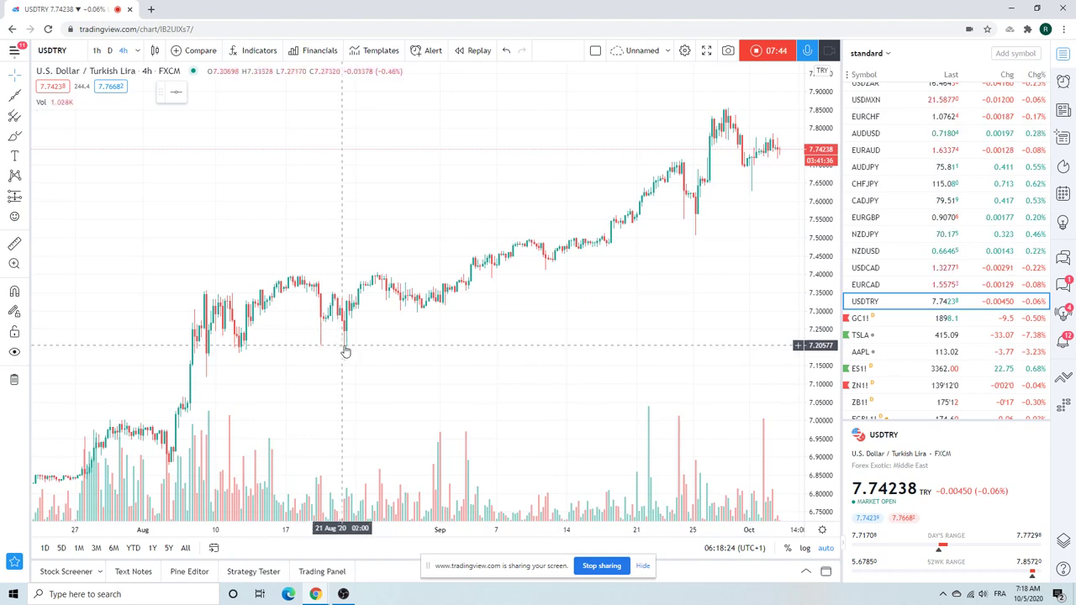
scroll(487, 168, "down", 2)
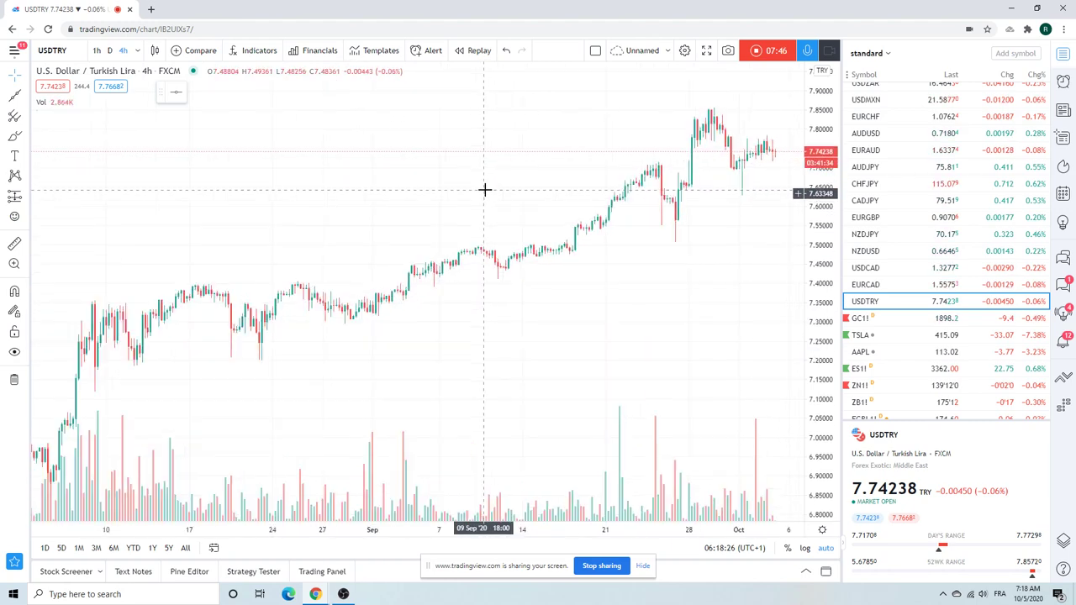
scroll(487, 185, "down", 4)
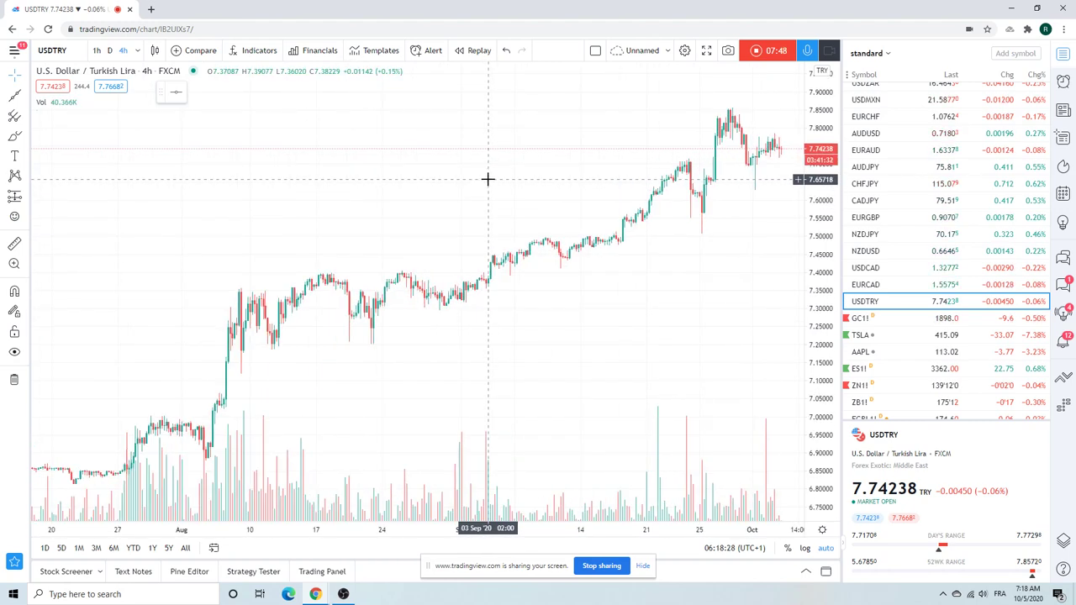
scroll(487, 179, "up", 2)
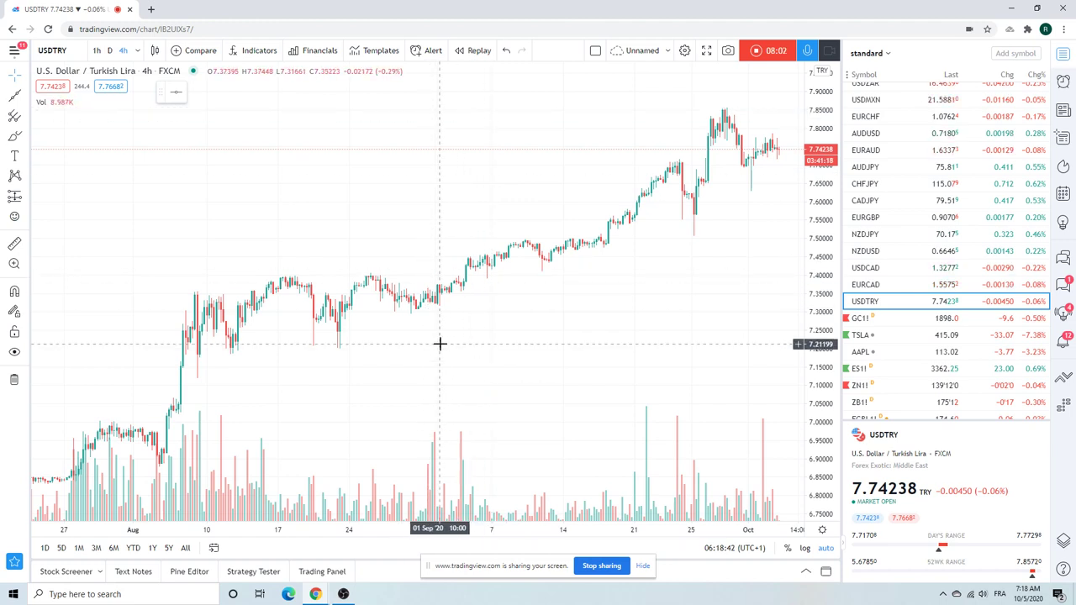
scroll(434, 219, "down", 3)
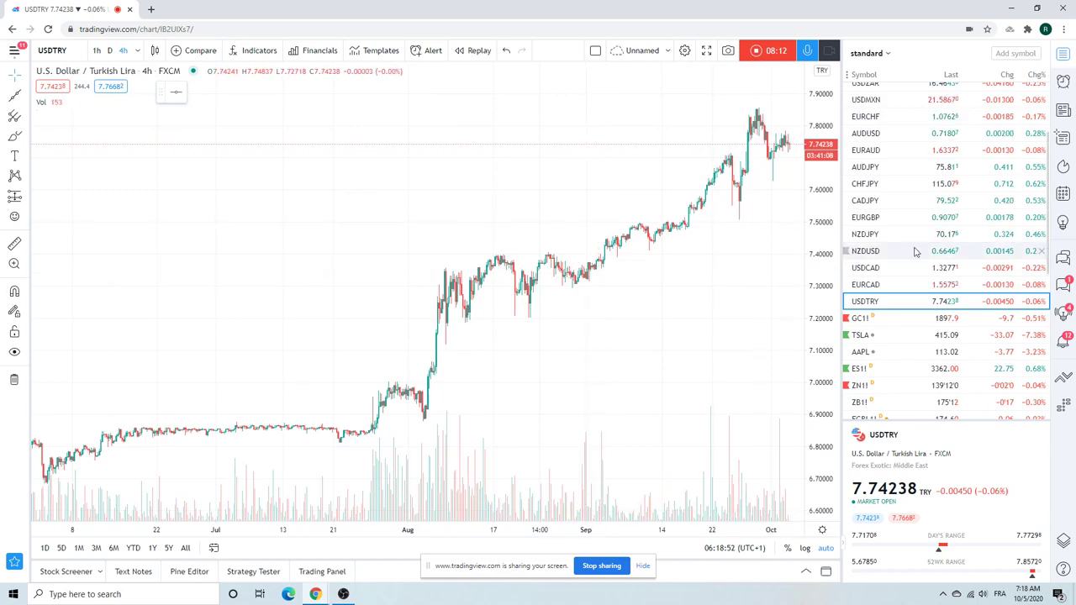
left_click(866, 321)
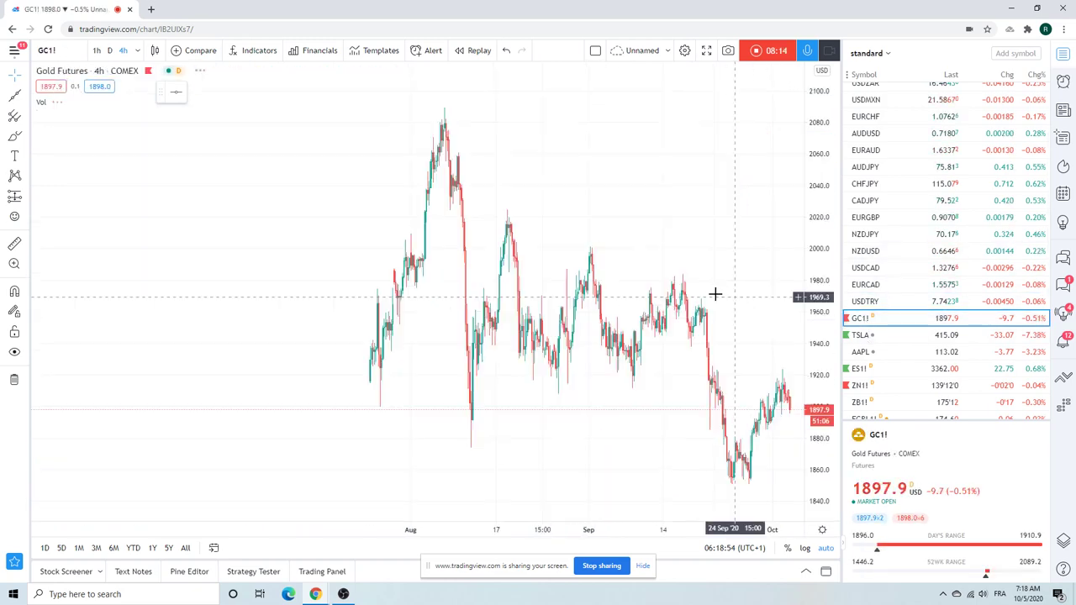
Zoom in on recent GC1! bars, then switch to the TSLA chart.
scroll(589, 265, "up", 5)
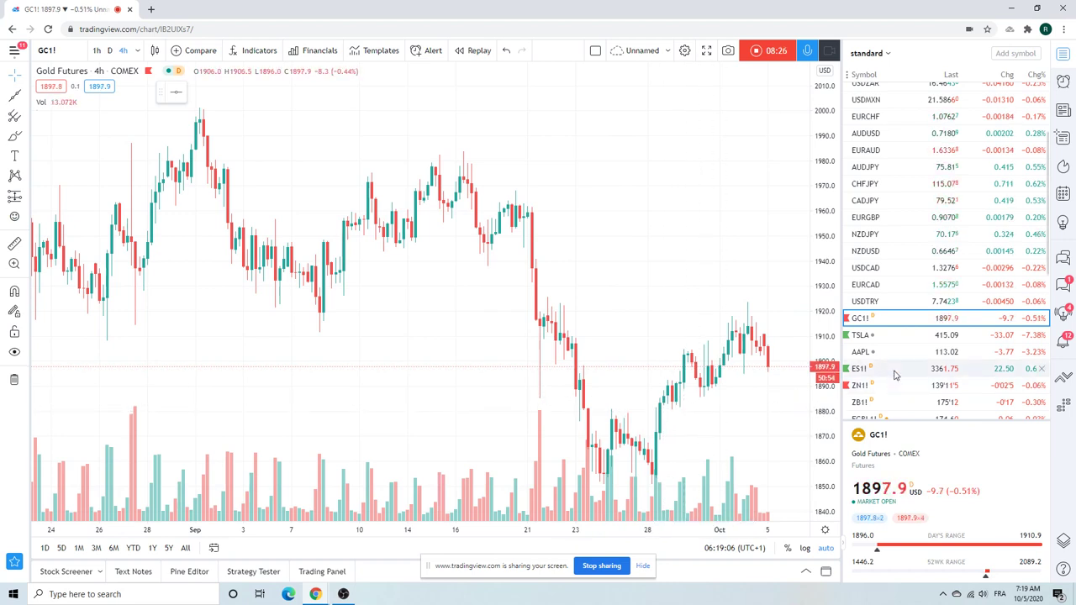
left_click(883, 336)
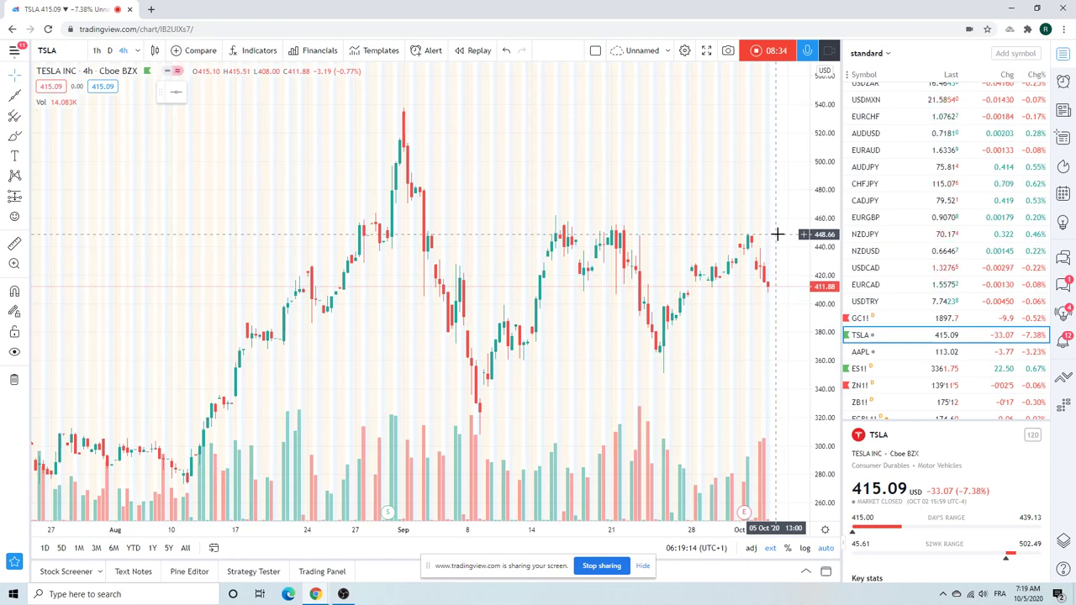
View the AAPL chart, then the ES1! S&P 500 E-mini Futures 4-hour chart.
left_click(902, 351)
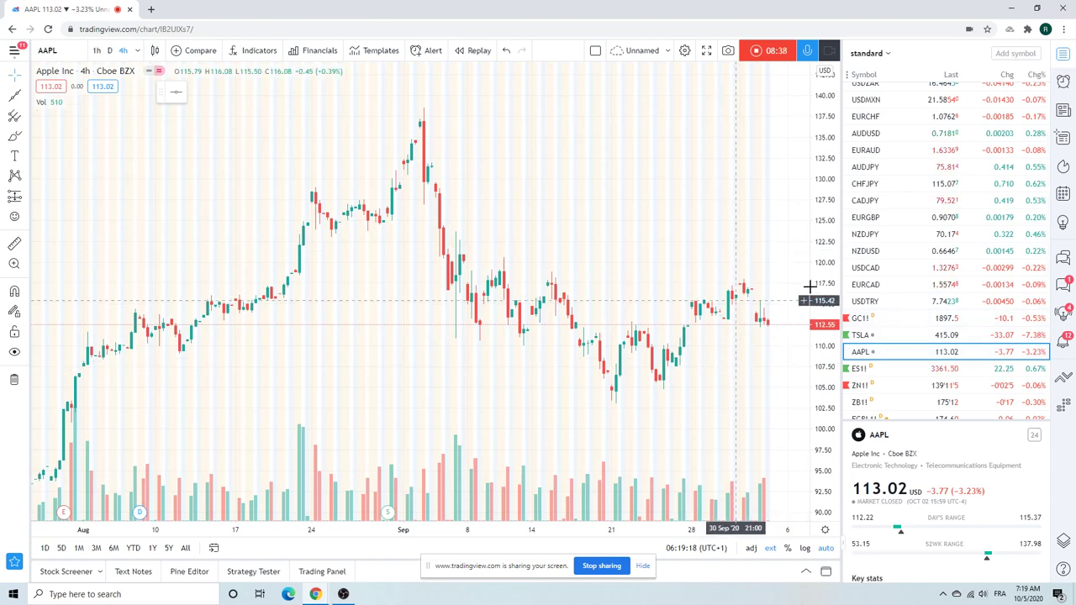
scroll(879, 318, "down", 1)
left_click(872, 312)
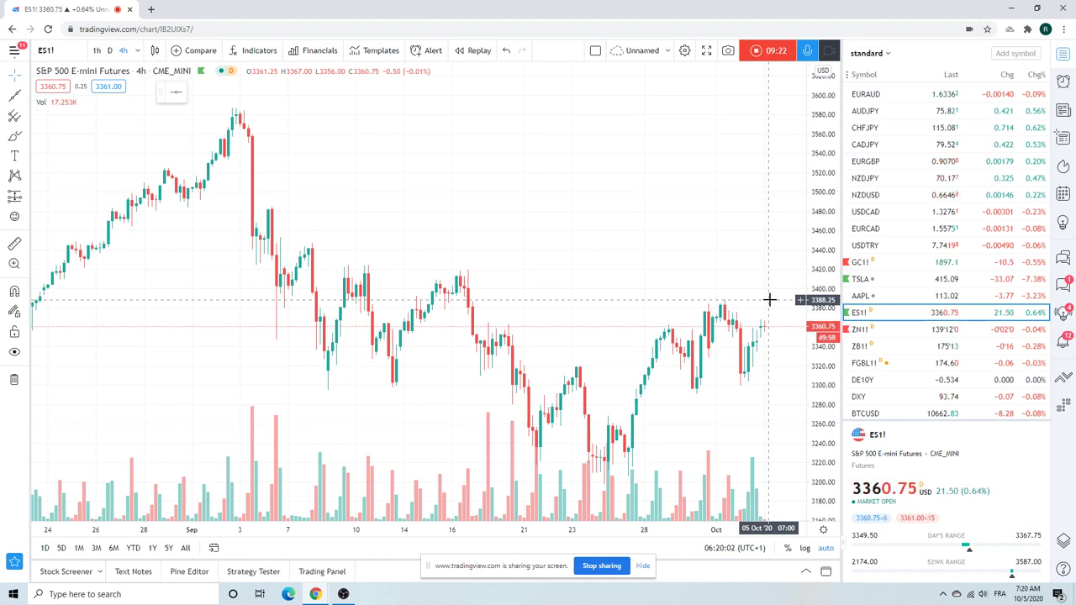
Zoom the ZB1! chart, hide its volume bars, then switch to BTCUSD.
left_click(871, 347)
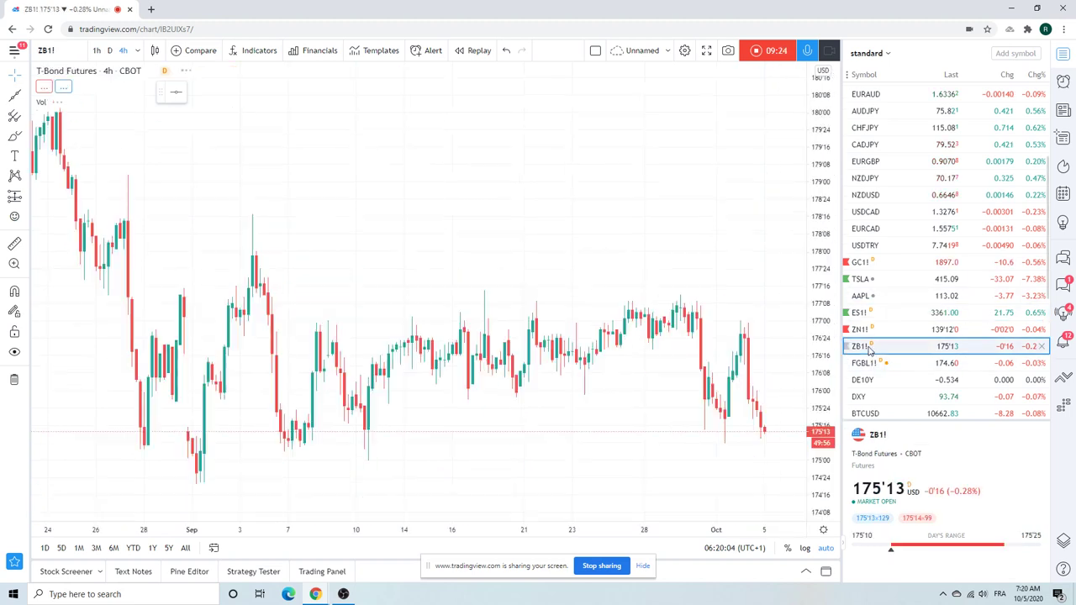
scroll(703, 261, "up", 3)
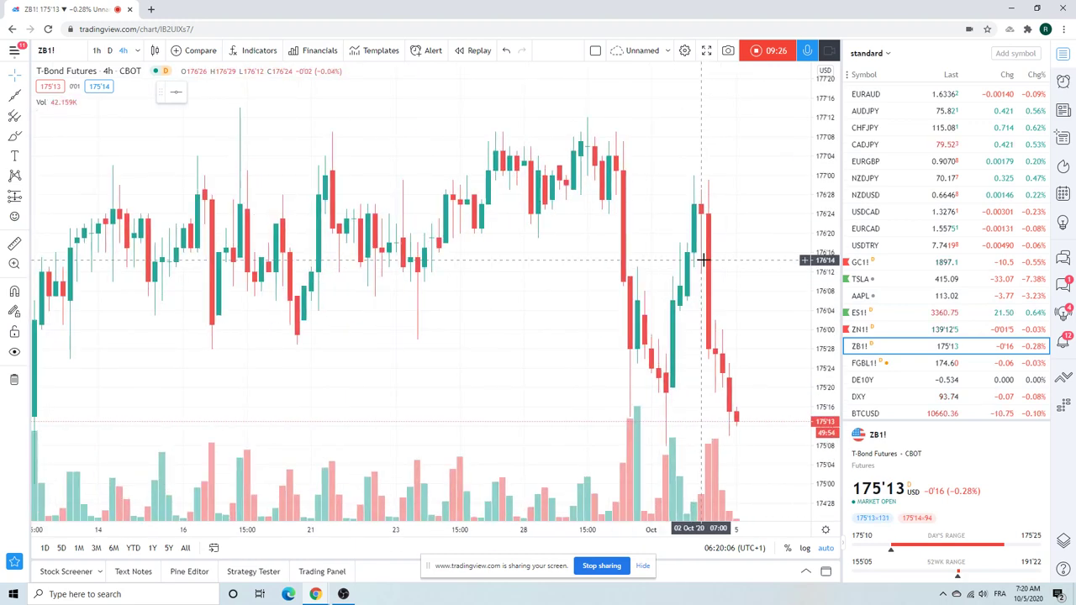
scroll(704, 261, "up", 3)
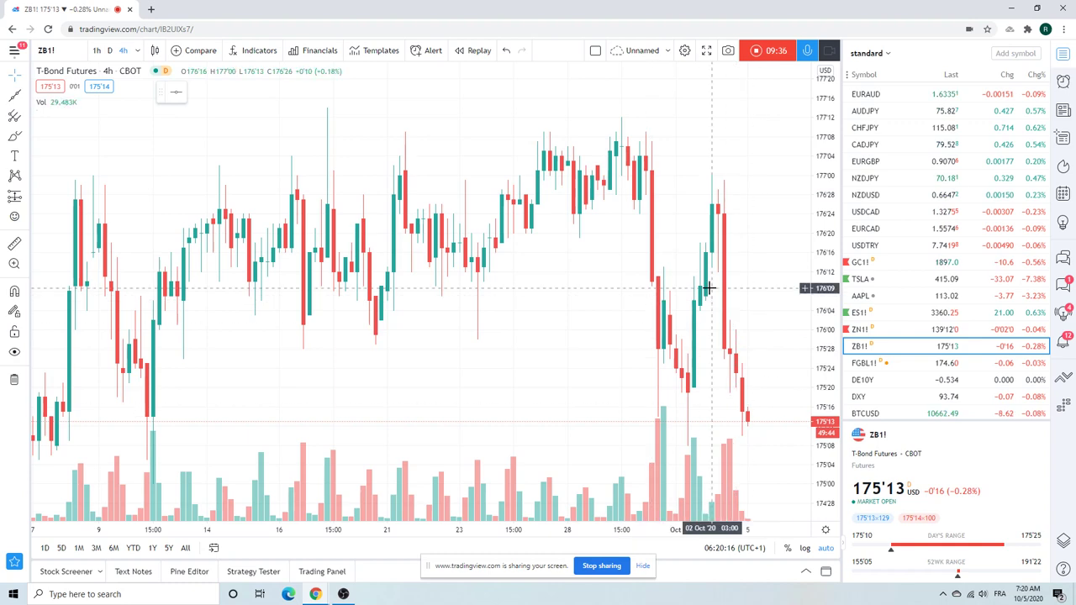
scroll(709, 288, "down", 3)
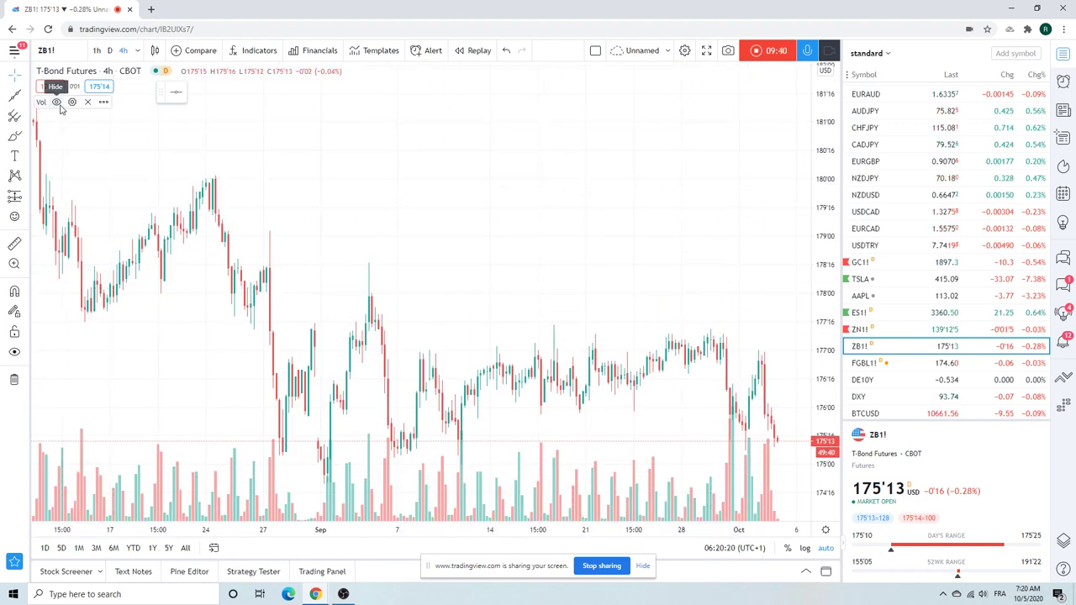
left_click(57, 103)
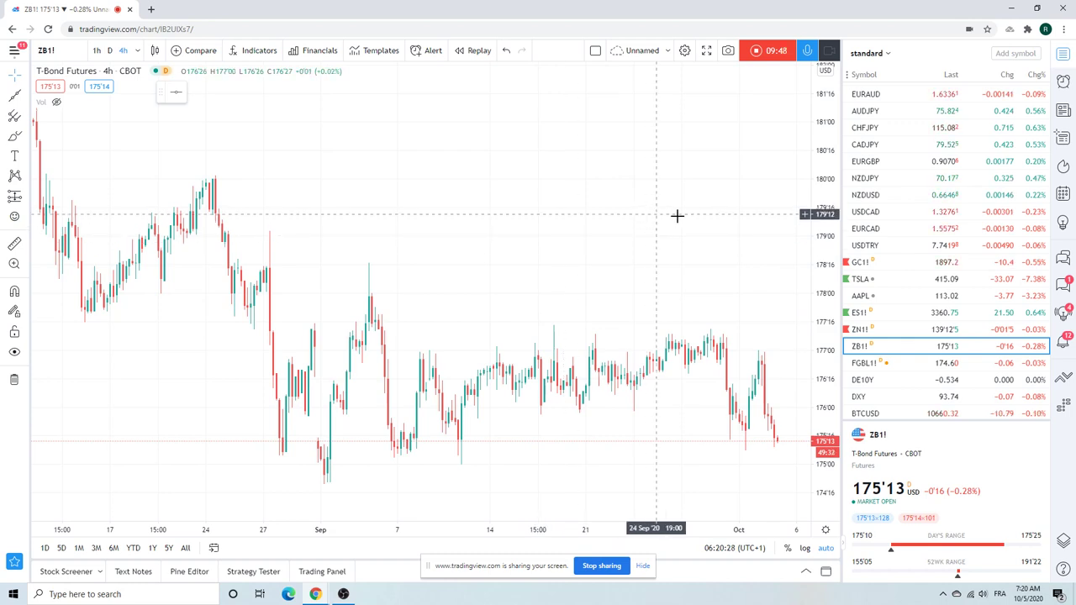
scroll(870, 253, "down", 3)
left_click(866, 302)
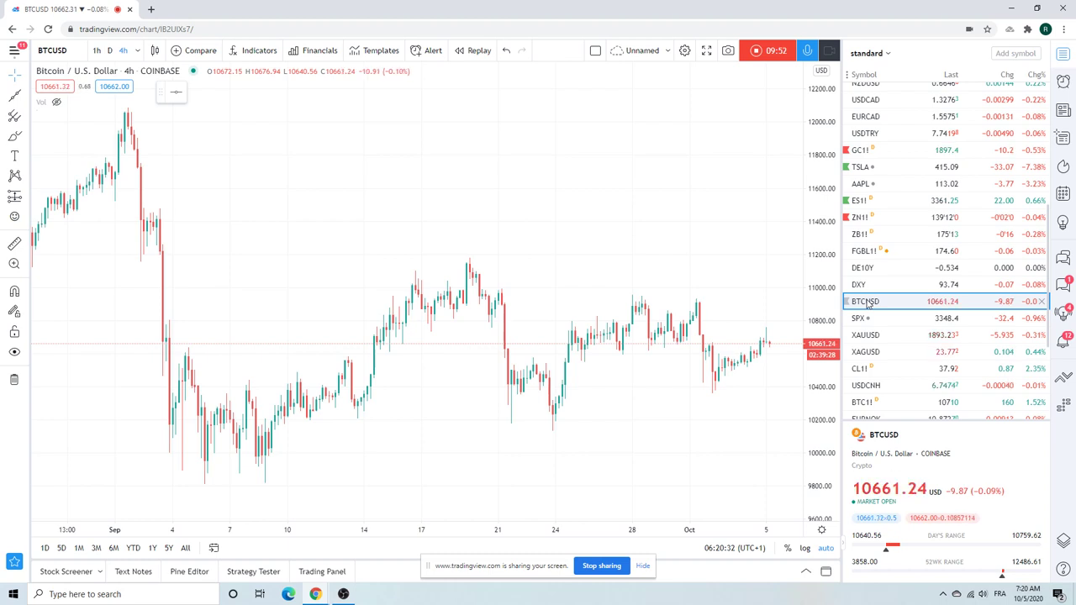
Switch to the CL1! Light Crude Oil Futures chart, zoom in, and stop the recording.
left_click(870, 370)
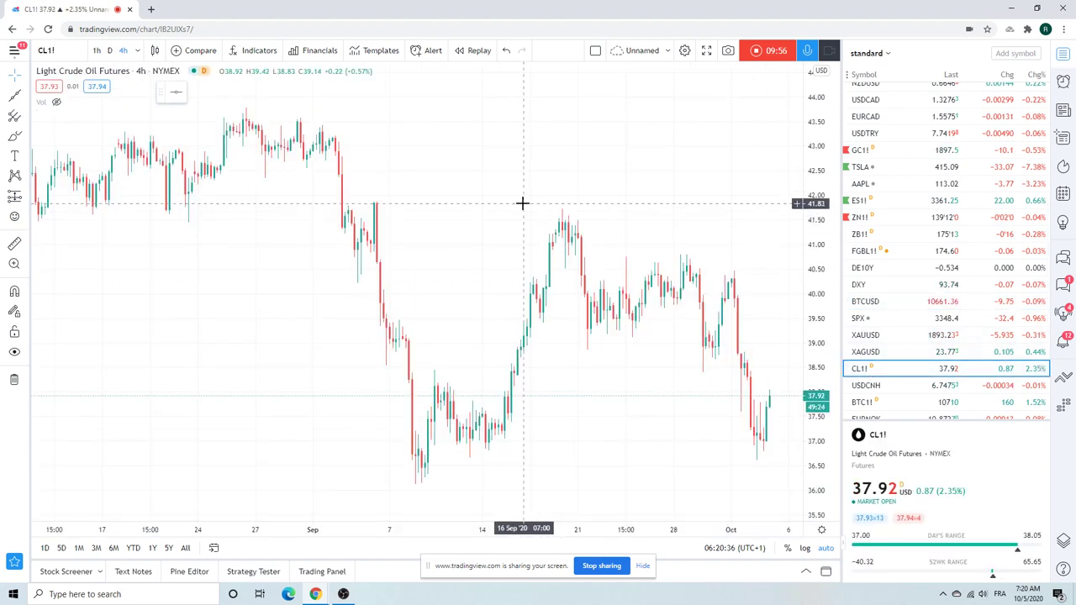
scroll(521, 206, "down", 3)
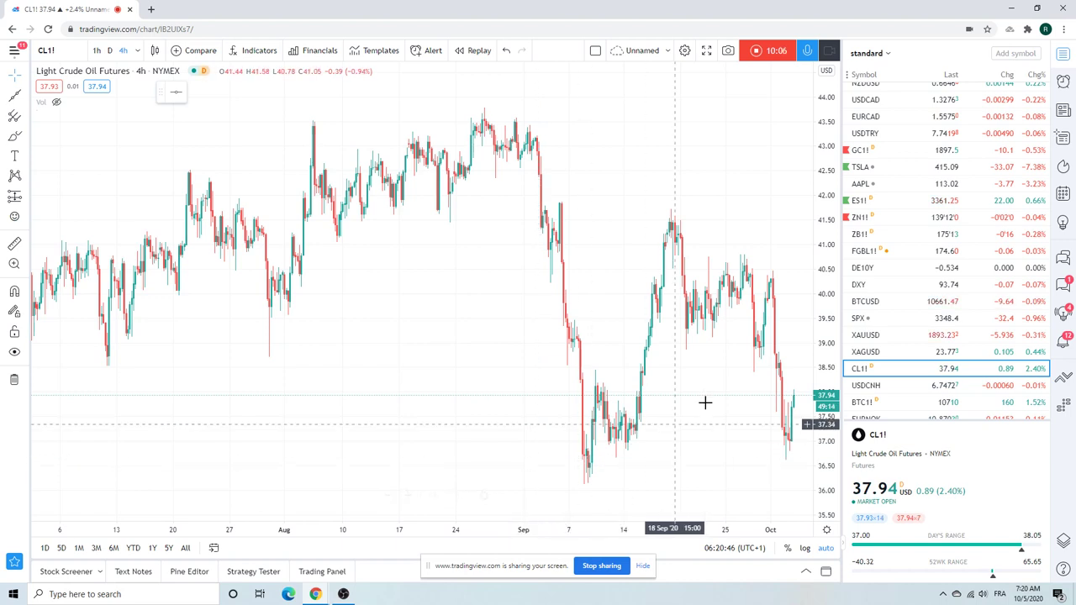
scroll(896, 278, "down", 1)
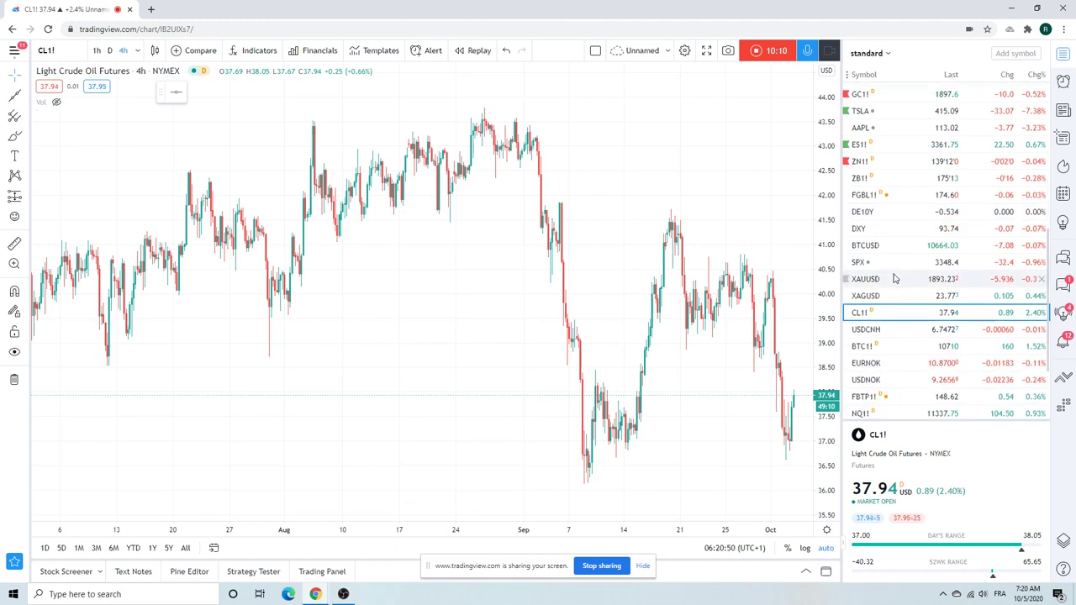
scroll(895, 278, "down", 5)
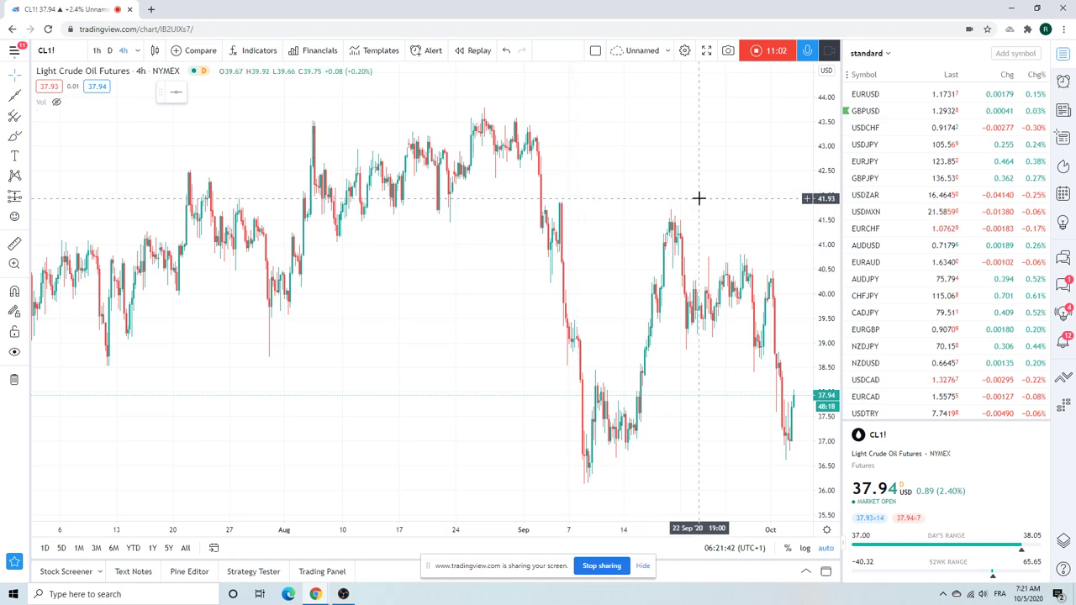
left_click(766, 51)
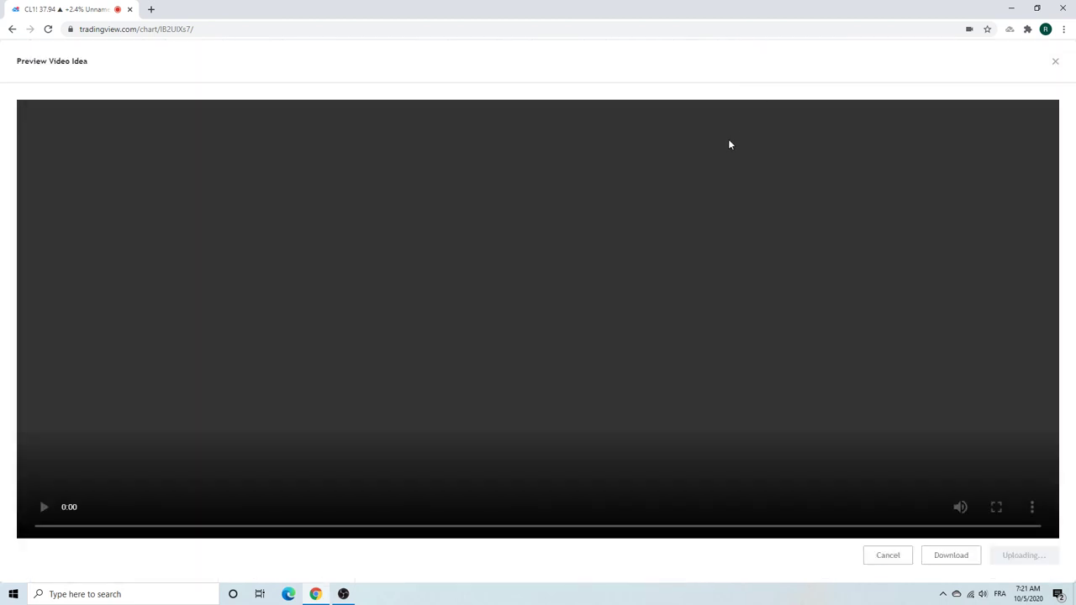